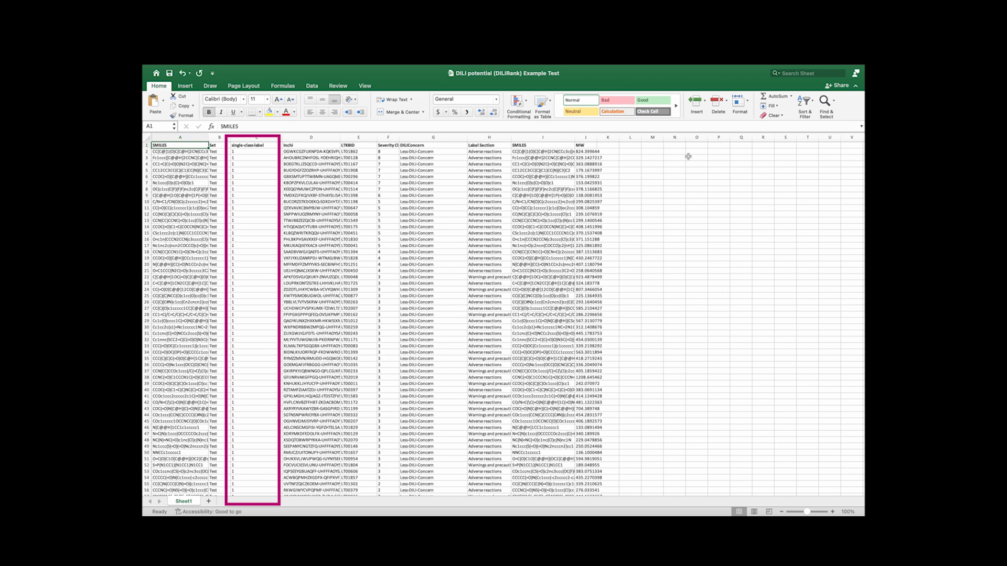
Save the spreadsheet as a Comma Separated Values (.csv) file in the Training folder
{"action": "mouse_move", "coordinate": [218, 52]}
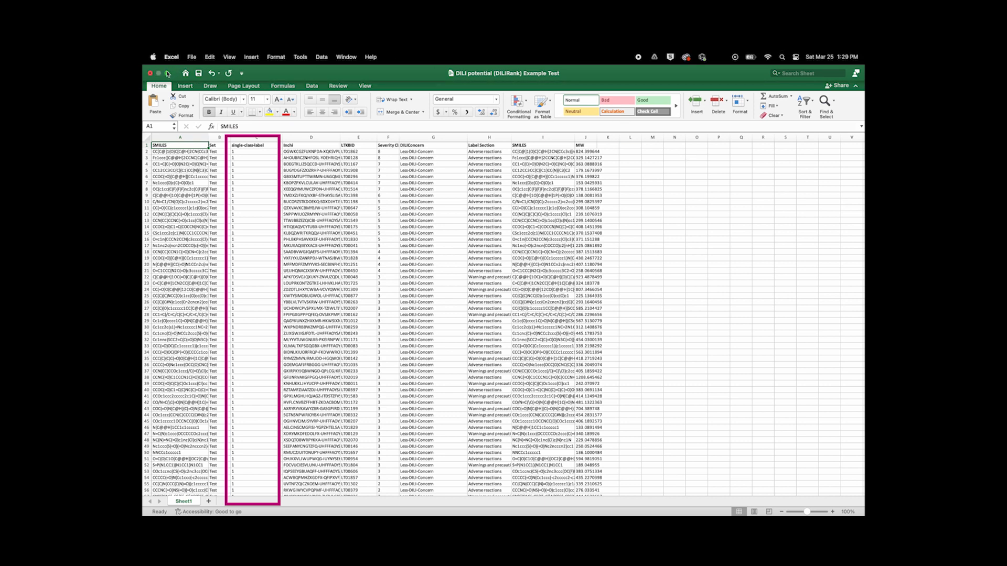
{"action": "left_click", "coordinate": [192, 57]}
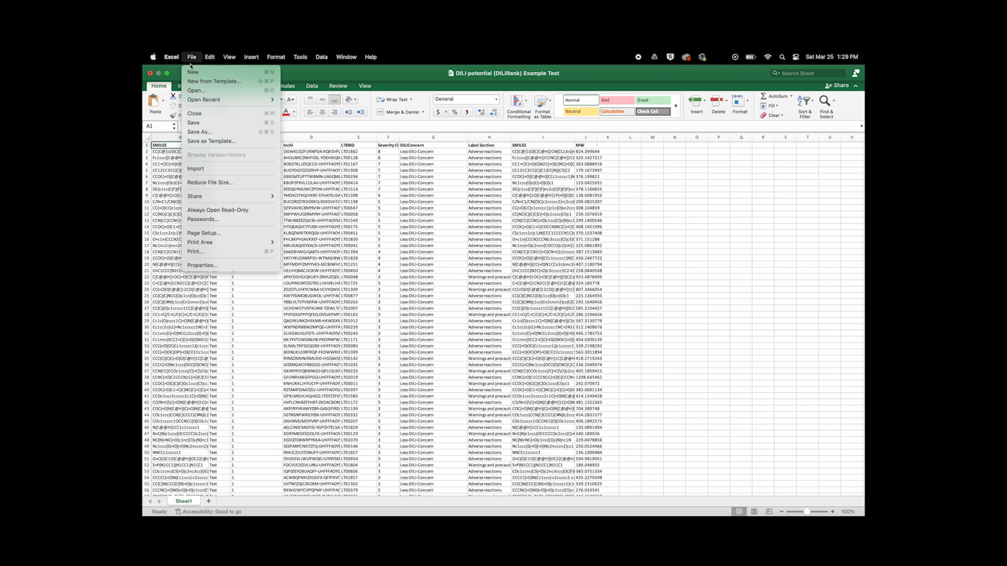
{"action": "left_click", "coordinate": [206, 131]}
{"action": "left_click", "coordinate": [540, 329]}
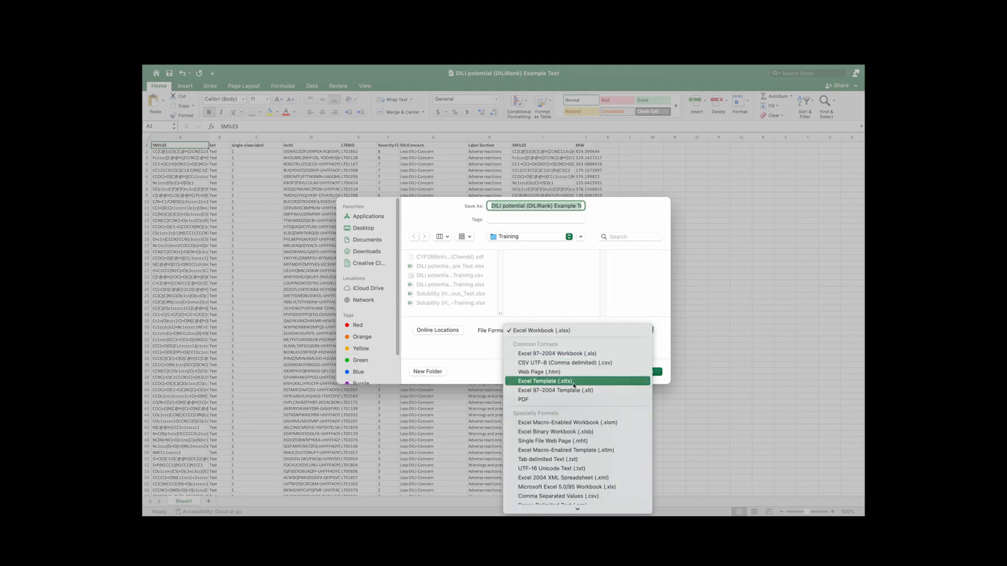
{"action": "left_click", "coordinate": [558, 496]}
{"action": "left_click", "coordinate": [642, 373]}
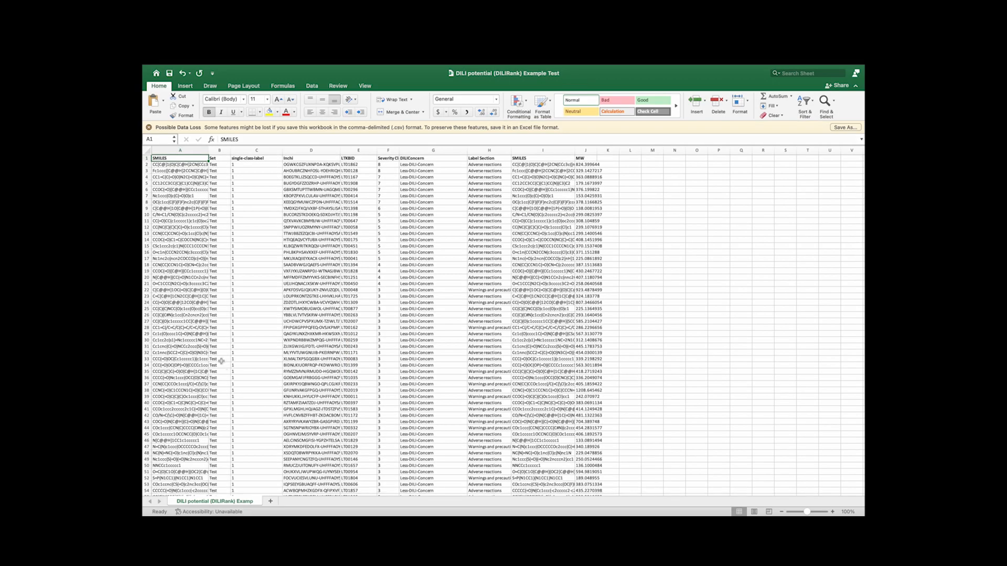
Close the workbook window
{"action": "mouse_move", "coordinate": [168, 52]}
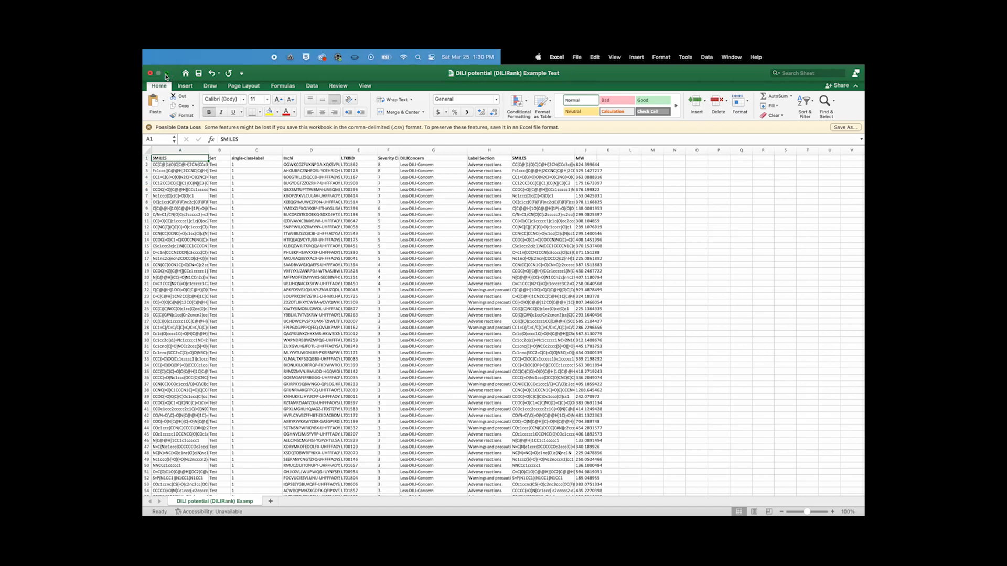
{"action": "left_click", "coordinate": [168, 73]}
{"action": "left_click", "coordinate": [582, 222]}
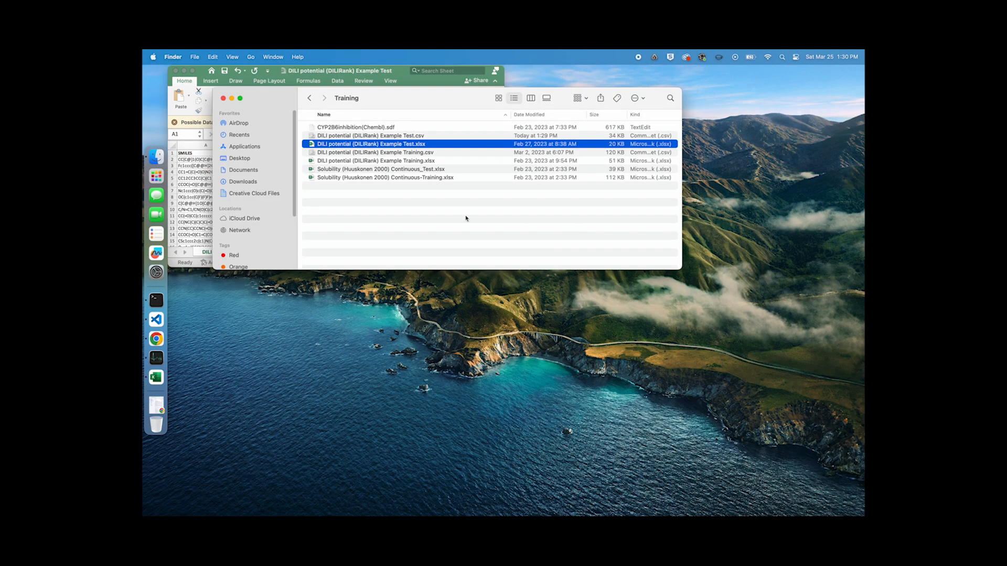
Open the DILI potential (DILIRank) Example Test.csv file with TextEdit and enlarge its window
{"action": "right_click", "coordinate": [374, 137]}
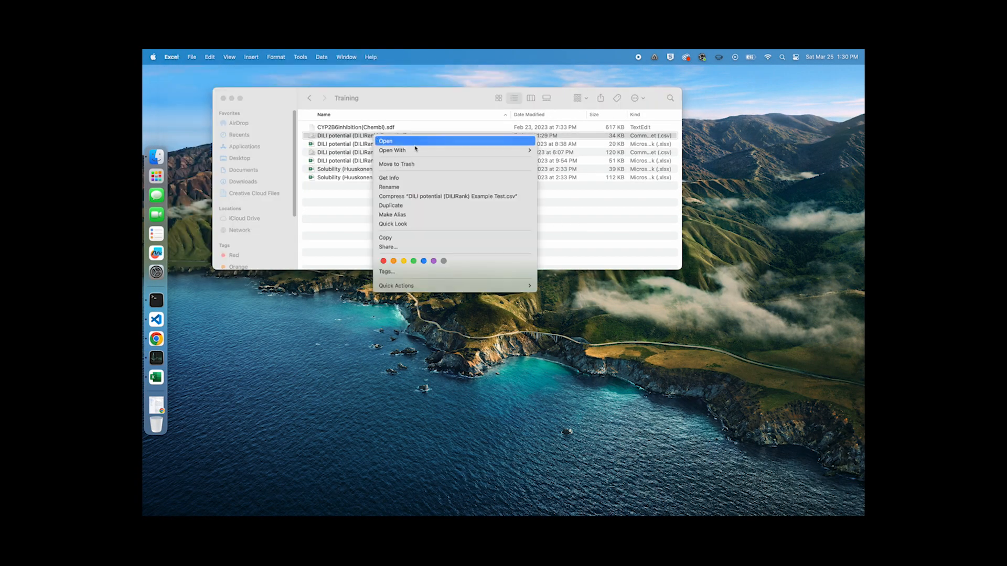
{"action": "mouse_move", "coordinate": [418, 151]}
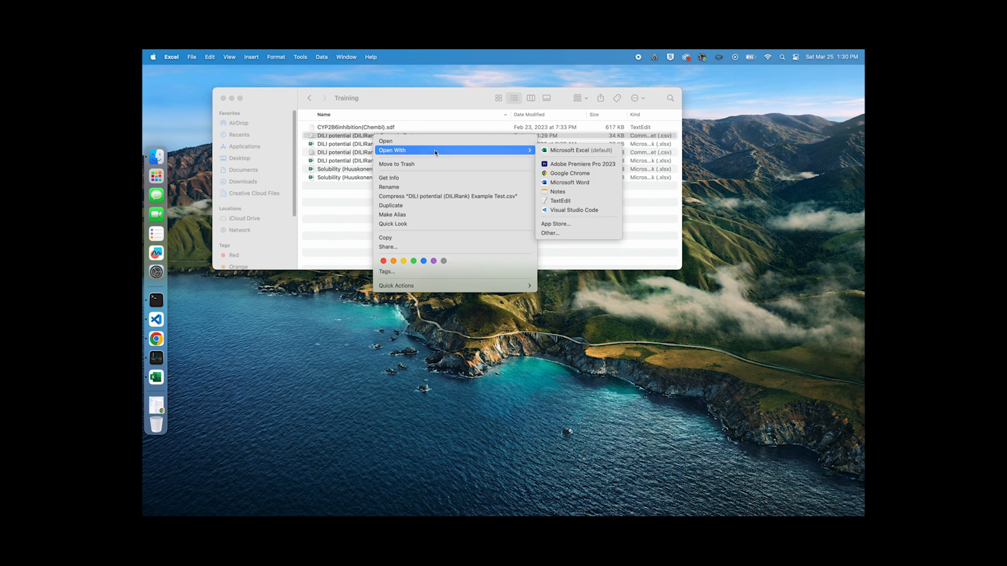
{"action": "left_click", "coordinate": [567, 201]}
{"action": "left_click_drag", "start_coordinate": [510, 268], "coordinate": [777, 423]}
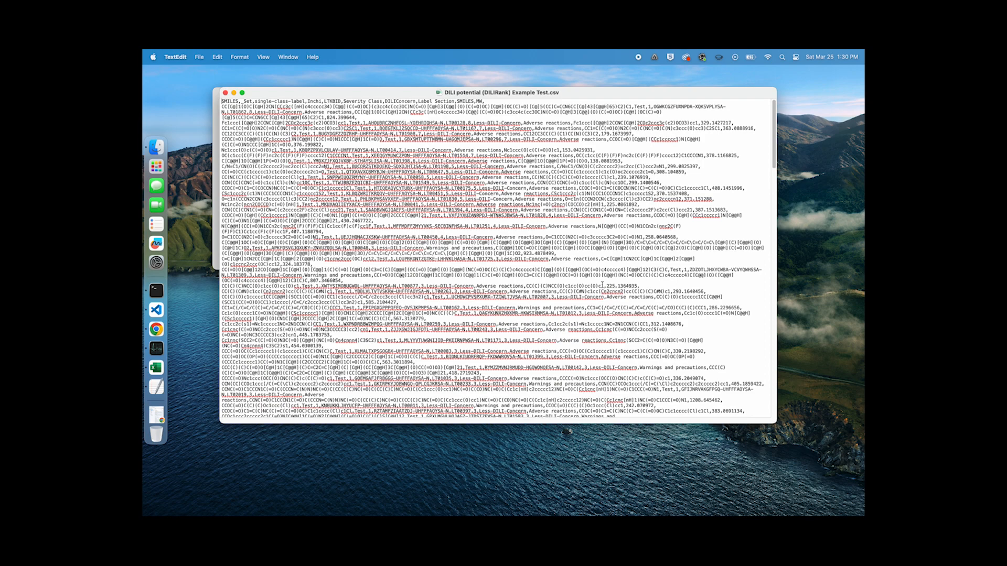
Enlarge the text to examine the comma-separated contents, then close the file
{"action": "key", "text": "super+plus"}
{"action": "key", "text": "super+plus"}
{"action": "key", "text": "super+plus"}
{"action": "key", "text": "super+plus"}
{"action": "key", "text": "super+plus"}
{"action": "key", "text": "super+plus"}
{"action": "key", "text": "super+plus"}
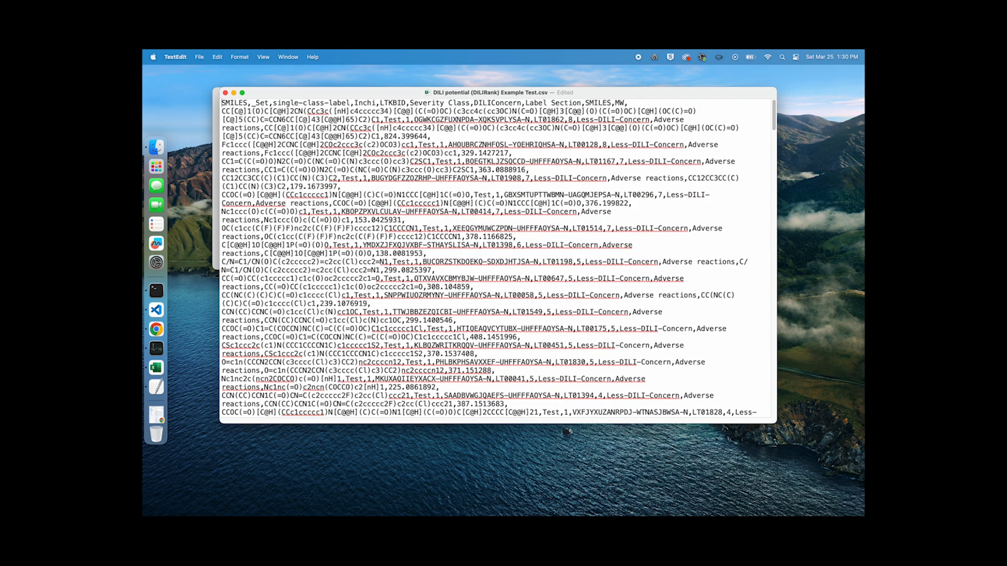
{"action": "key", "text": "super+plus"}
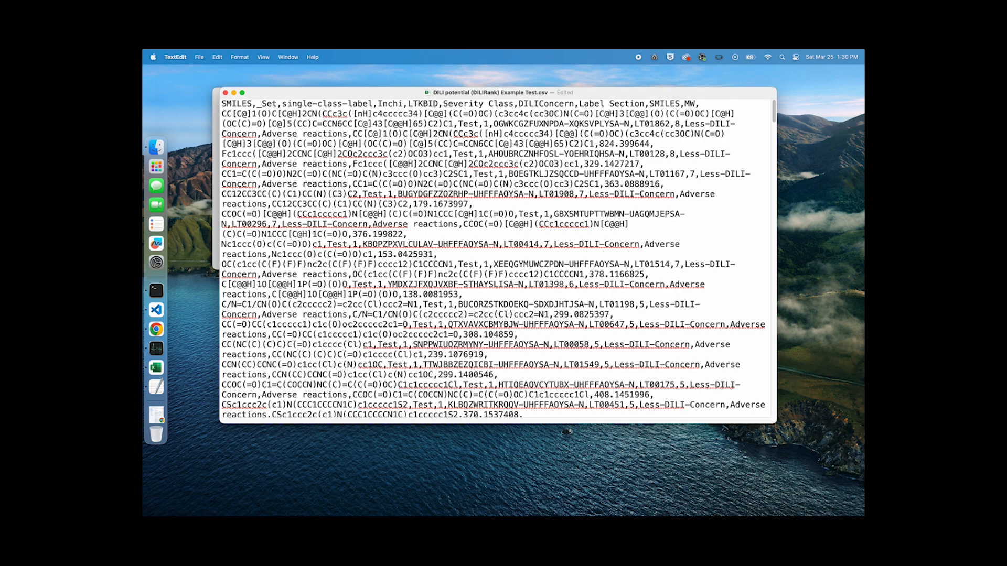
{"action": "left_click", "coordinate": [225, 93]}
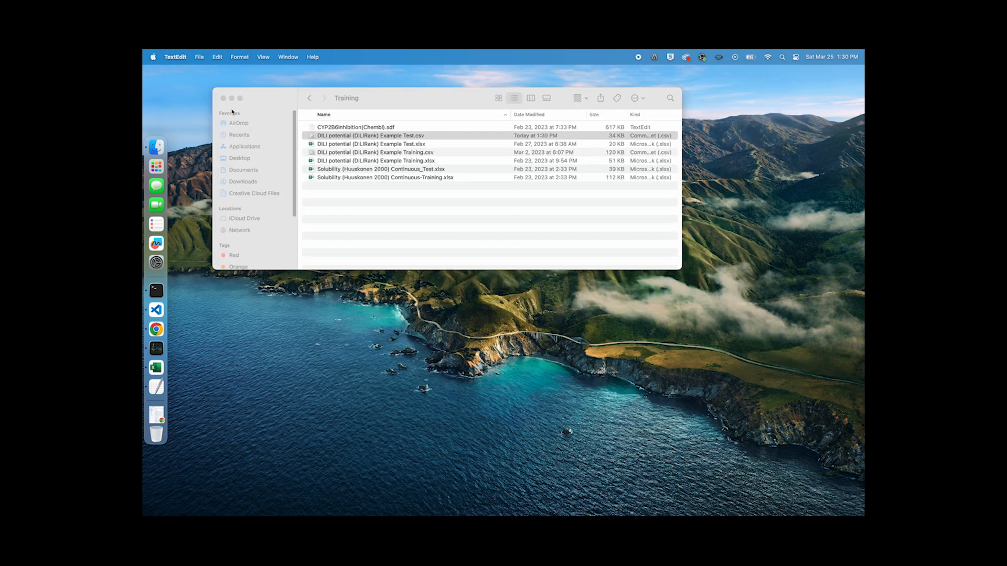
Open the CYP2B6inhibition(Chembl).sdf file and scroll through its molecule records and data fields
{"action": "double_click", "coordinate": [383, 128]}
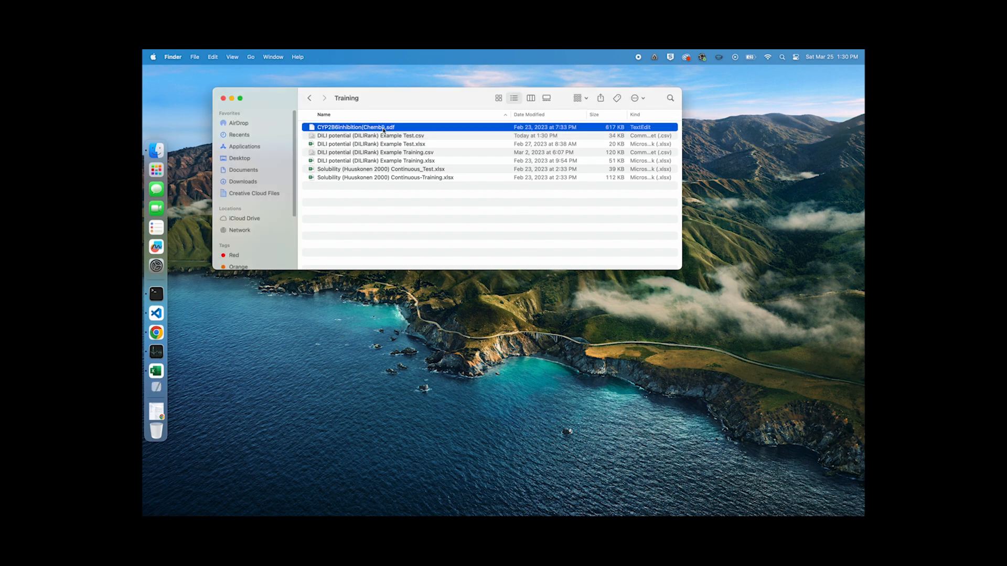
{"action": "left_click_drag", "start_coordinate": [509, 268], "coordinate": [807, 494]}
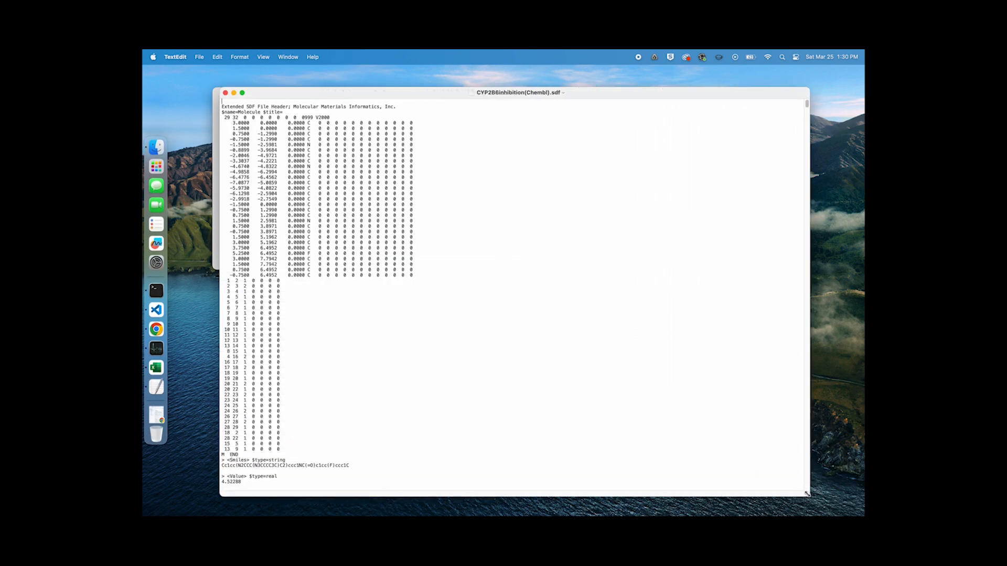
{"action": "left_click", "coordinate": [462, 218]}
{"action": "scroll", "coordinate": [462, 218], "scroll_direction": "down", "scroll_amount": 10}
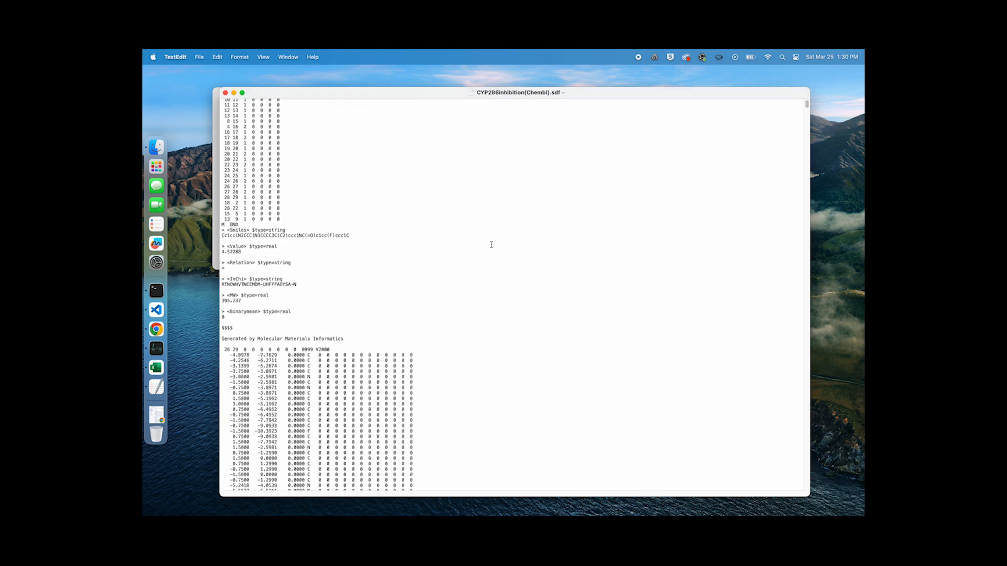
{"action": "scroll", "coordinate": [492, 244], "scroll_direction": "down", "scroll_amount": 3}
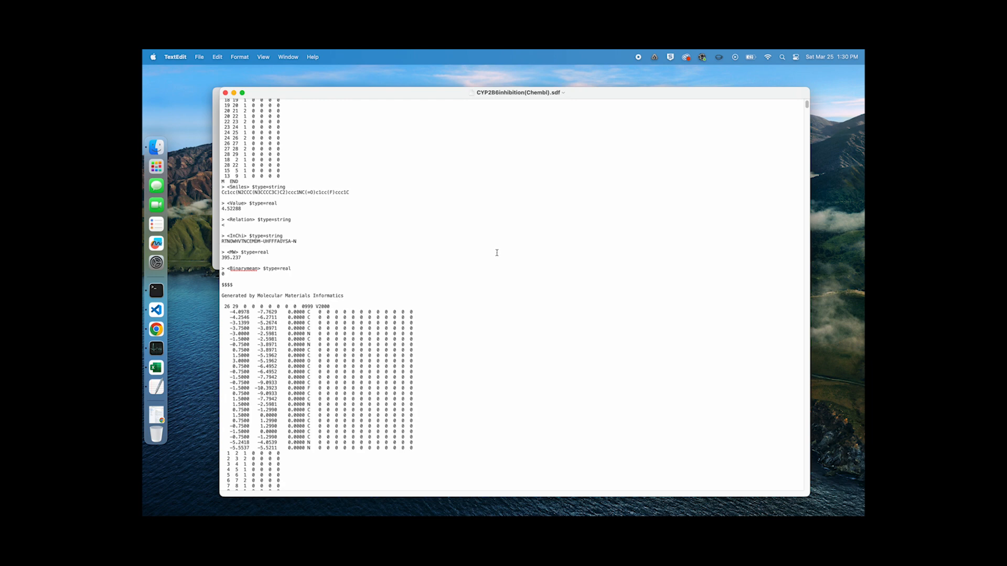
{"action": "scroll", "coordinate": [496, 253], "scroll_direction": "up", "scroll_amount": 15}
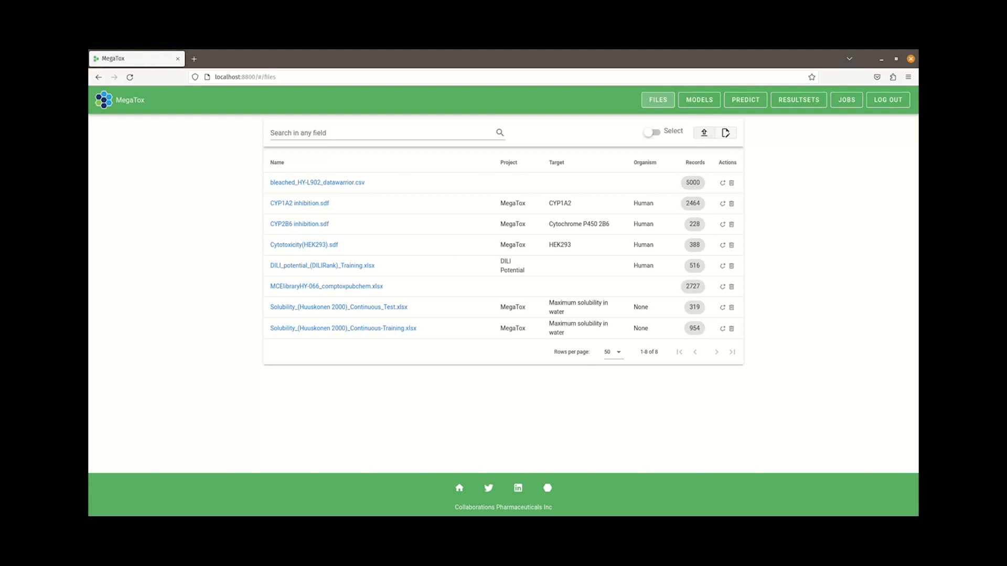
Start a new file upload with project DILI Potential and paste the dataset description
{"action": "left_click", "coordinate": [704, 132]}
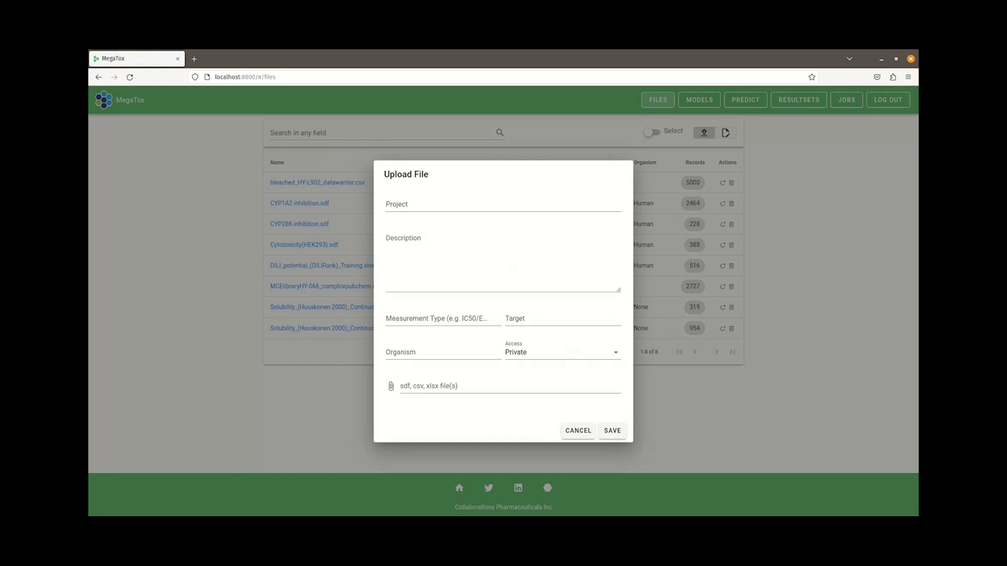
{"action": "left_click", "coordinate": [503, 205]}
{"action": "type", "text": "DILI Poten"}
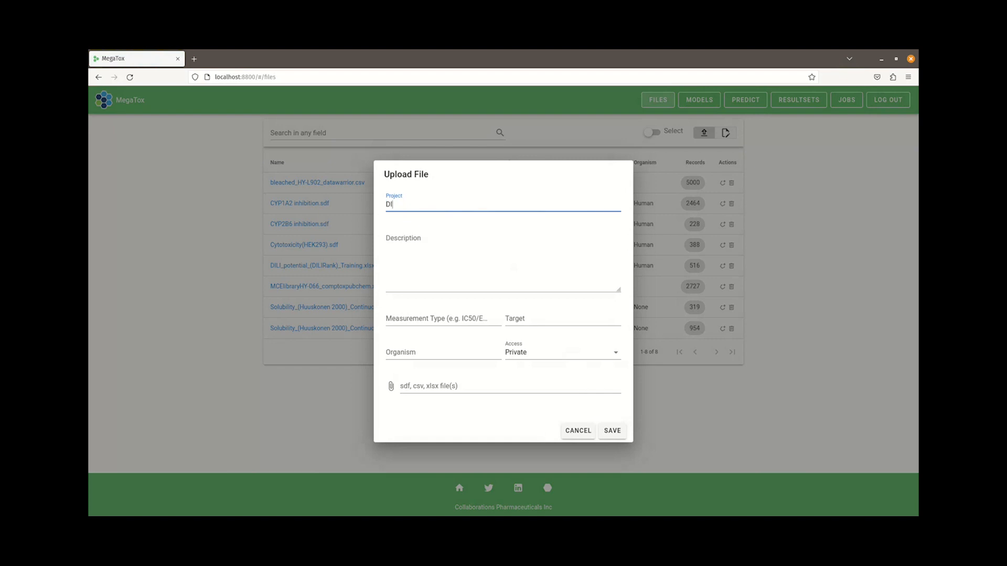
{"action": "type", "text": "tial"}
{"action": "key", "text": "Tab"}
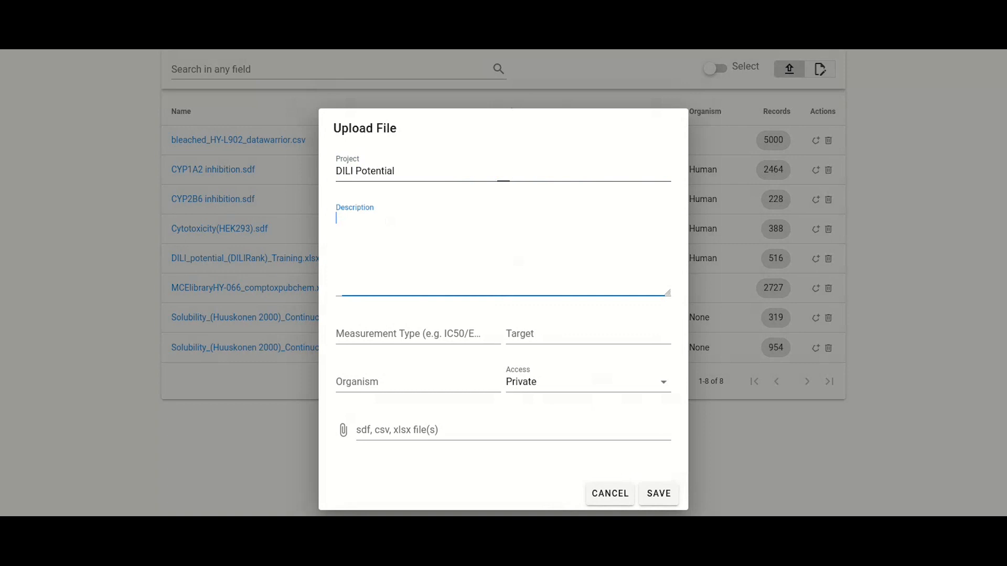
{"action": "type", "text": "This DILI dataset has been previously curated from the literature (https://pubmed.ncbi.nlm.nih.gov/26948801/). The data is a stratified subset for testing. The data was already binarized with No-Concern compounds being set to 0 and the rest to 1."}
{"action": "left_click", "coordinate": [391, 253]}
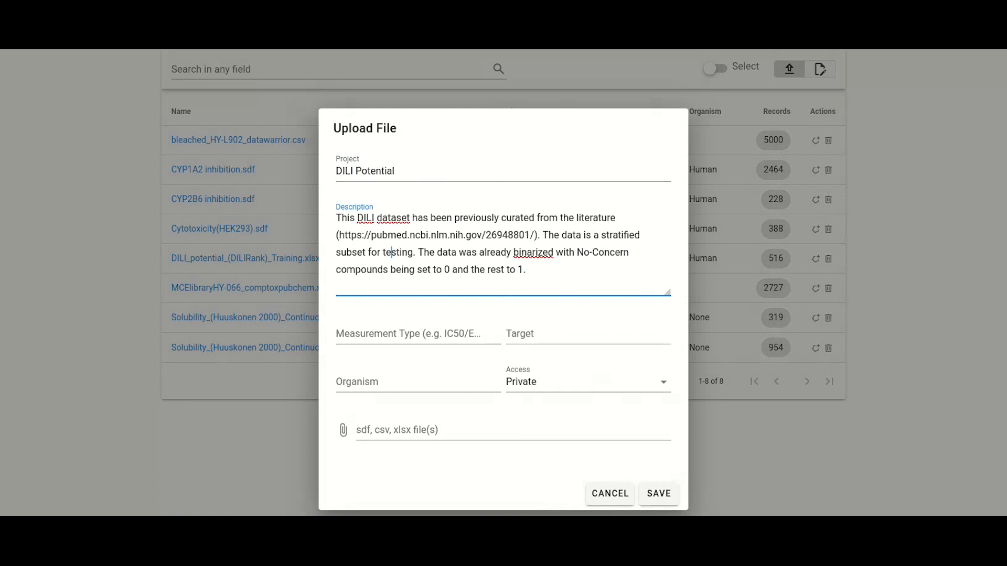
Set the measurement type to DILI Concern Dategory, organism to Human, and access to Private
{"action": "left_click", "coordinate": [410, 334]}
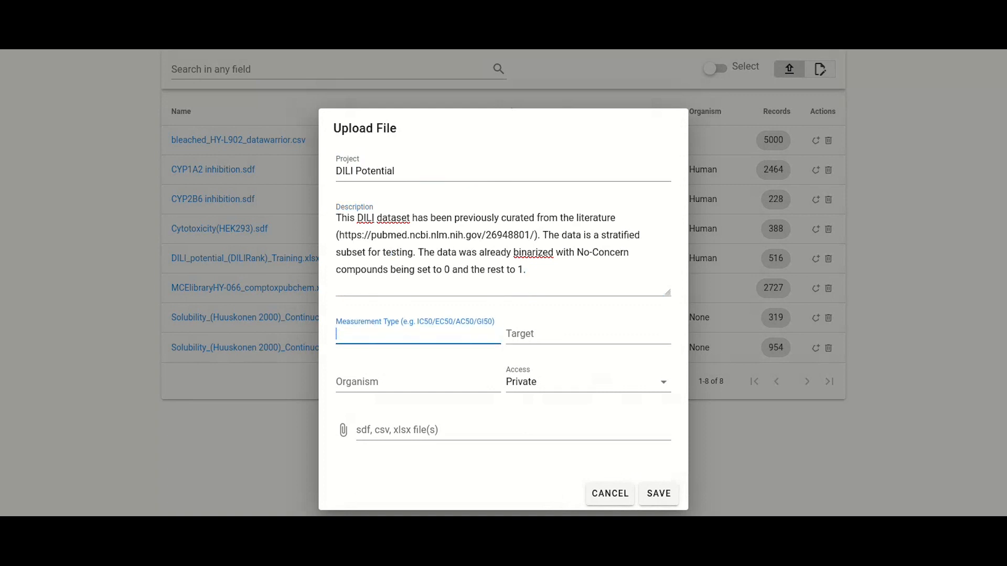
{"action": "type", "text": "DILI Concern Dategory"}
{"action": "key", "text": "Tab"}
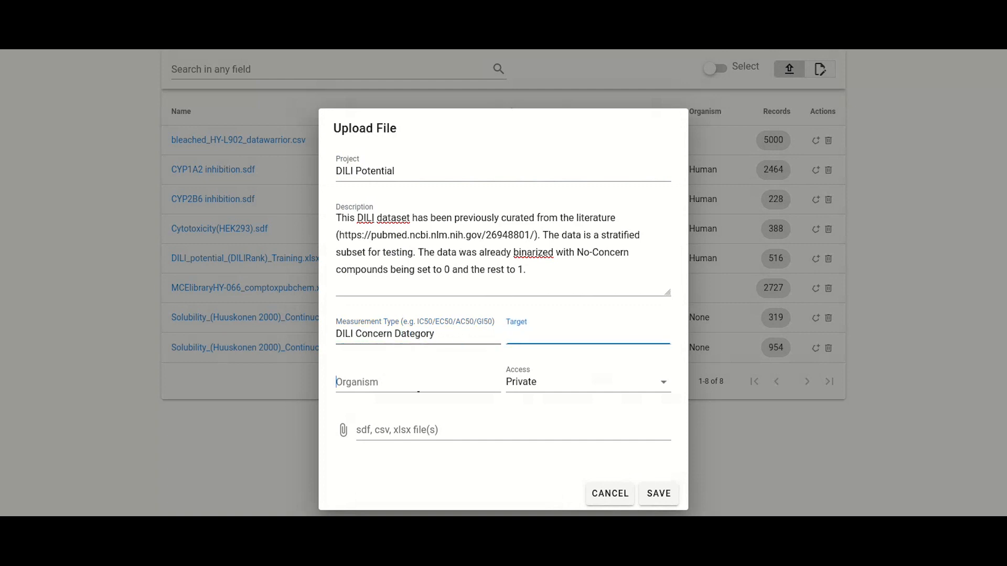
{"action": "type", "text": "Human"}
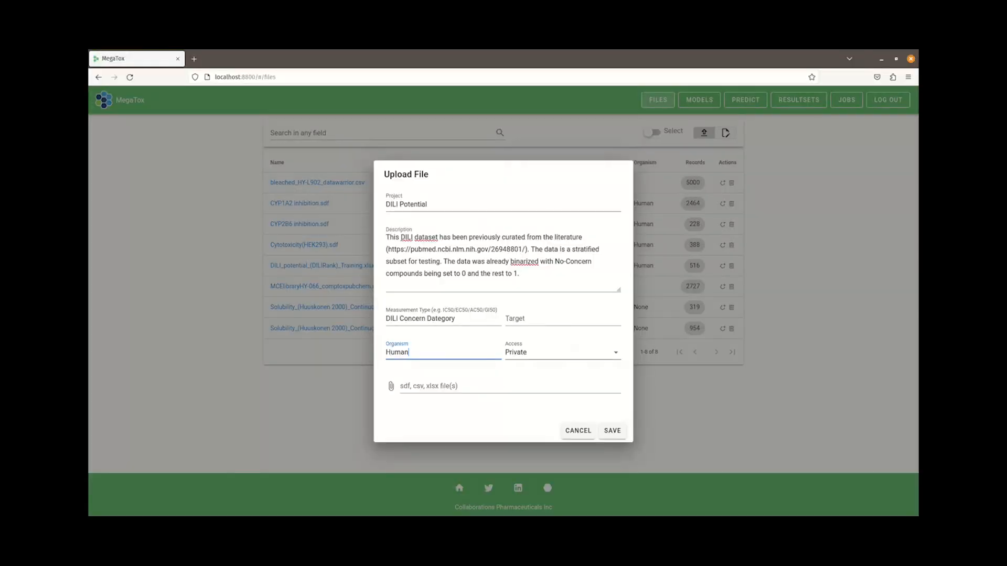
{"action": "key", "text": "Tab"}
{"action": "key", "text": "Down"}
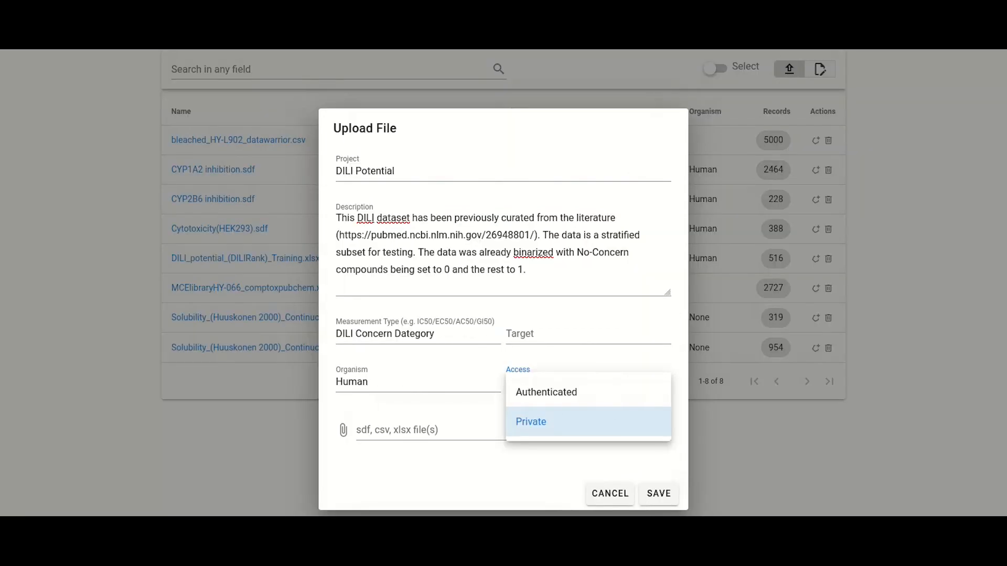
{"action": "left_click", "coordinate": [563, 381]}
Attach DILI_potential_(DILIRank)_Test.xlsx as the upload file and save the upload
{"action": "left_click", "coordinate": [513, 430]}
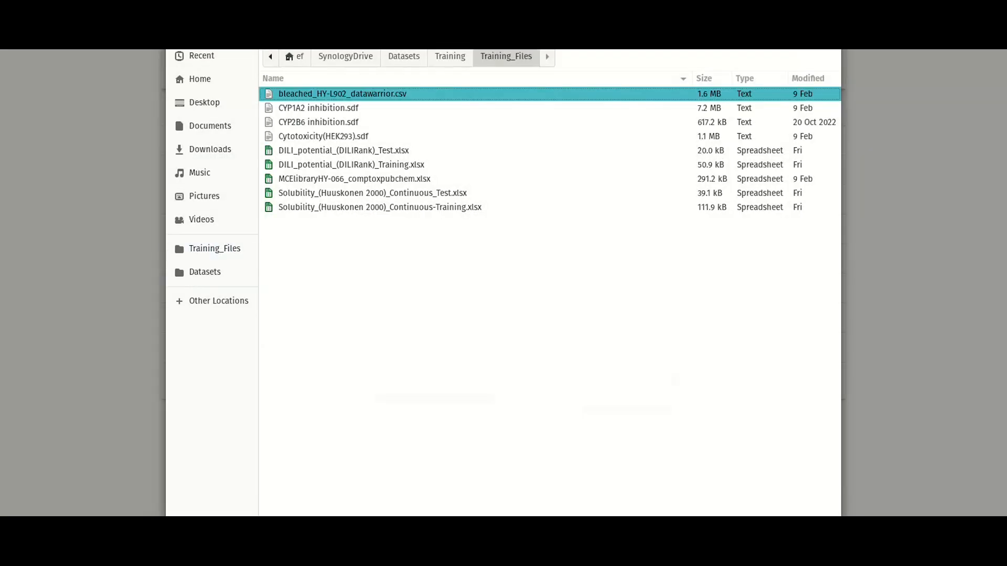
{"action": "left_click", "coordinate": [344, 151]}
{"action": "key", "text": "Return"}
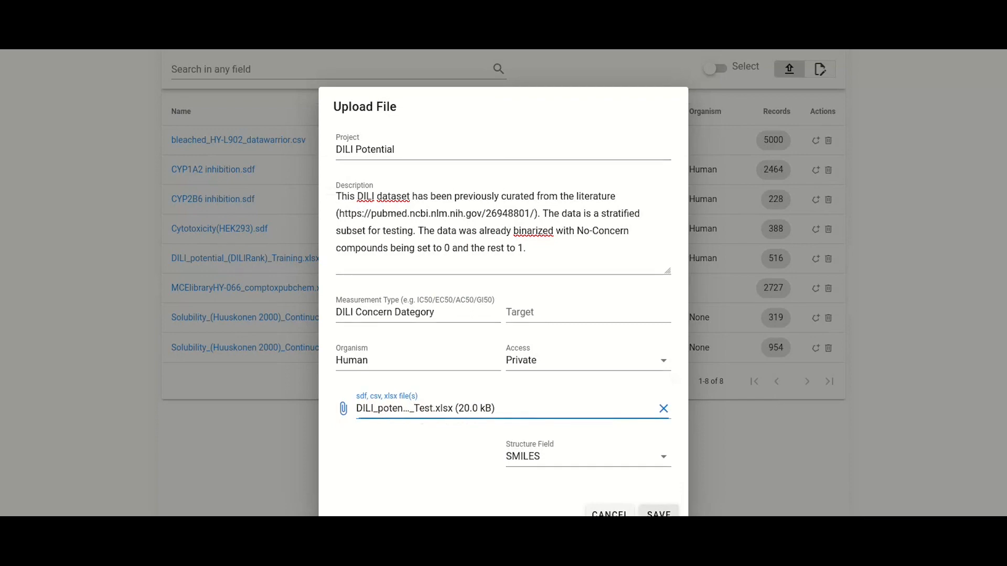
{"action": "left_click", "coordinate": [659, 514]}
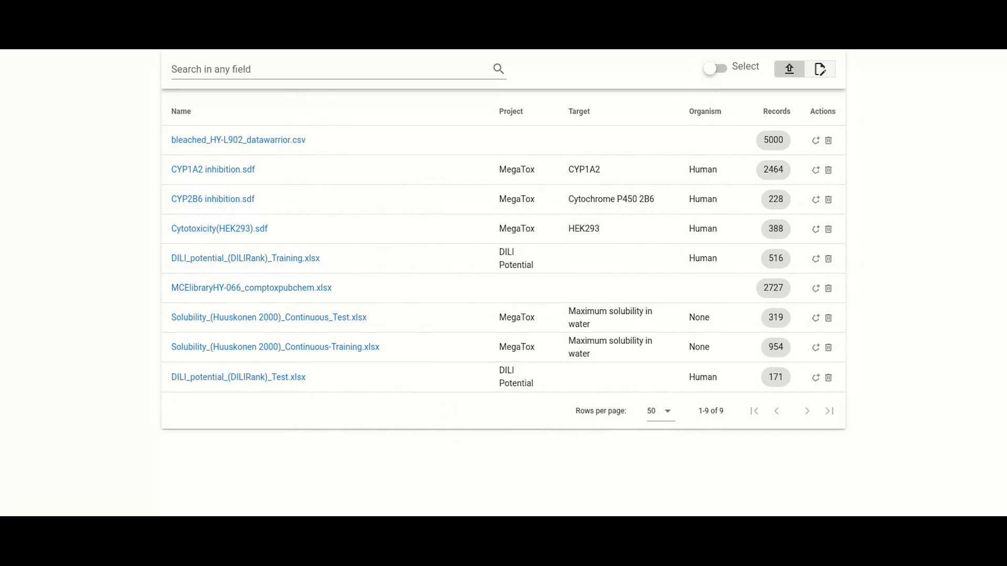
Select the CYP1A2 and CYP2B6 inhibition files, download them, and leave selection mode
{"action": "left_click", "coordinate": [711, 68]}
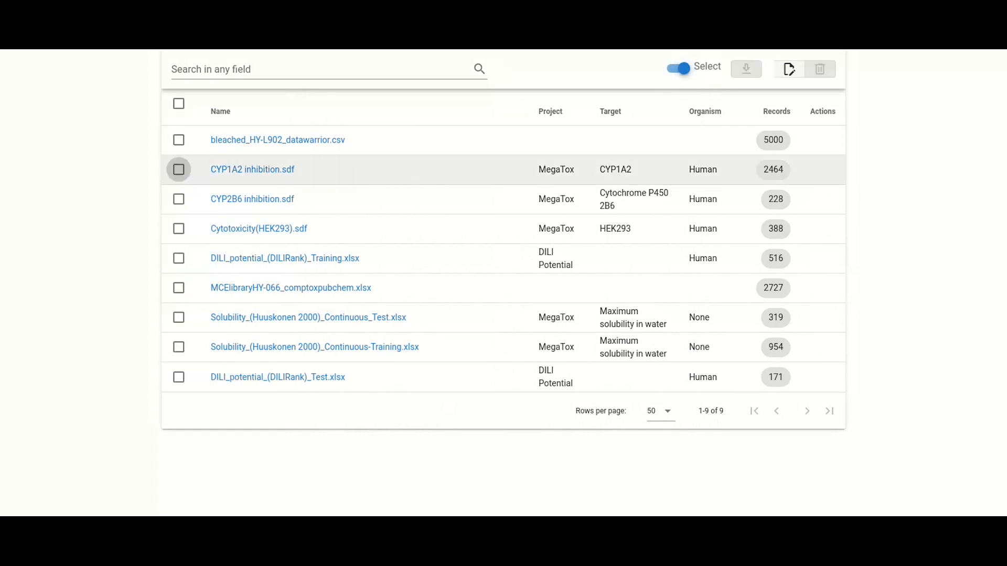
{"action": "left_click", "coordinate": [179, 170]}
{"action": "left_click", "coordinate": [179, 199]}
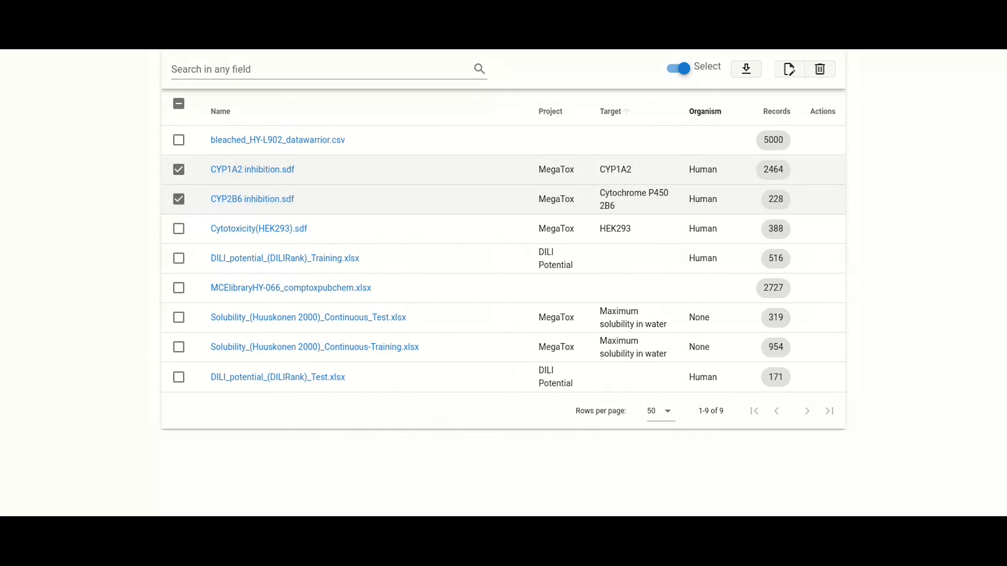
{"action": "left_click", "coordinate": [746, 69]}
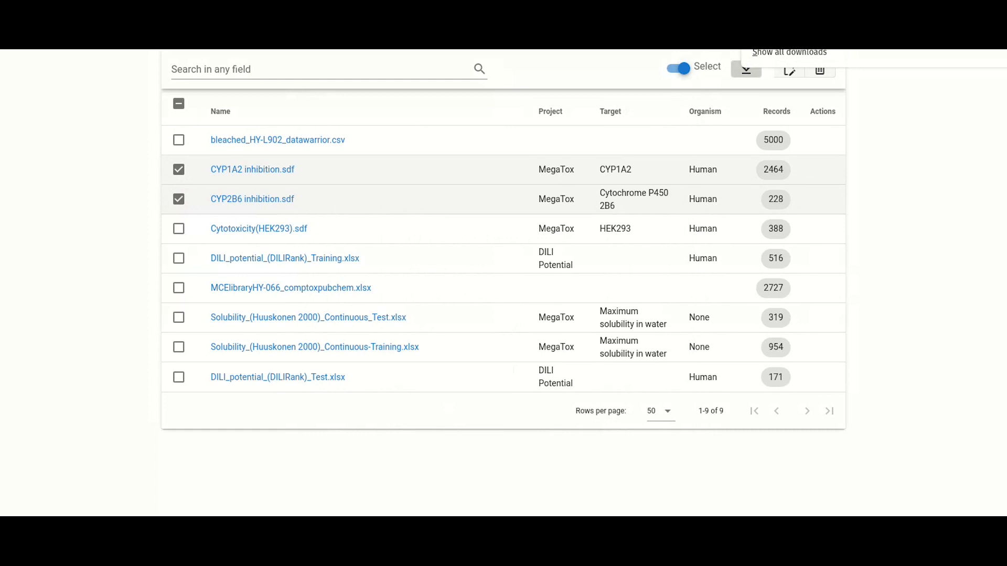
{"action": "left_click", "coordinate": [680, 69]}
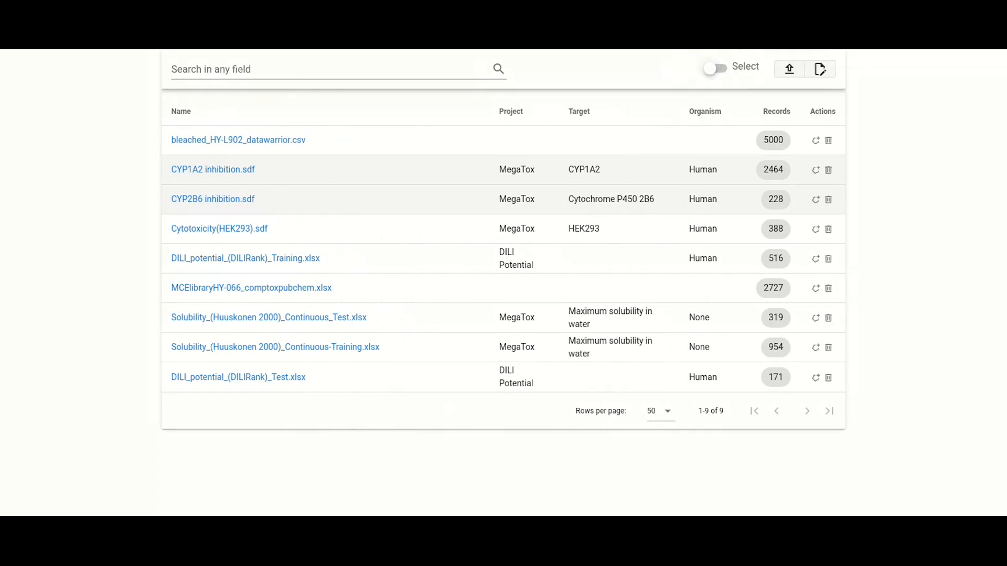
Change the file table's headers to show Measurement Type instead of Target
{"action": "left_click", "coordinate": [820, 69]}
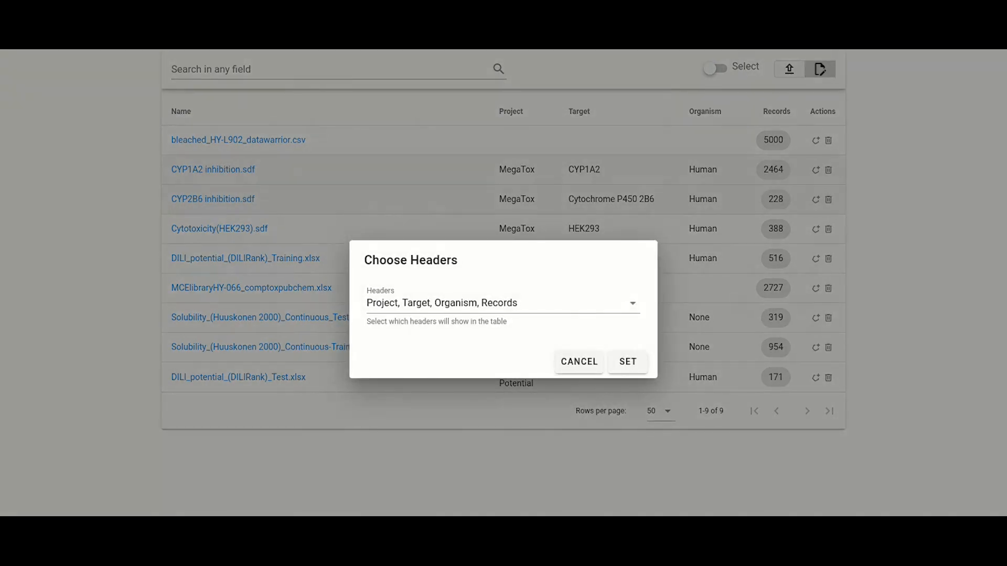
{"action": "left_click", "coordinate": [503, 303]}
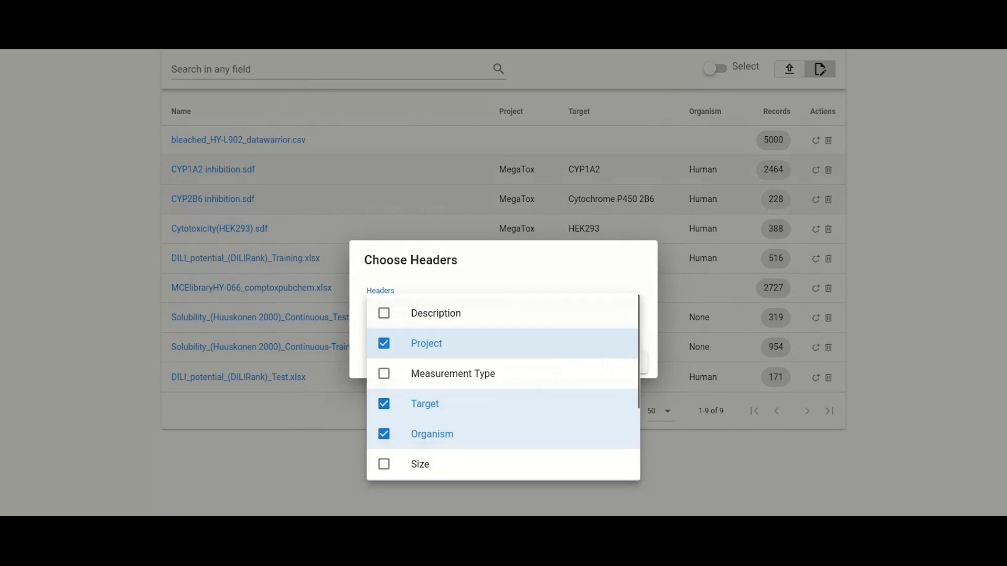
{"action": "left_click", "coordinate": [450, 374]}
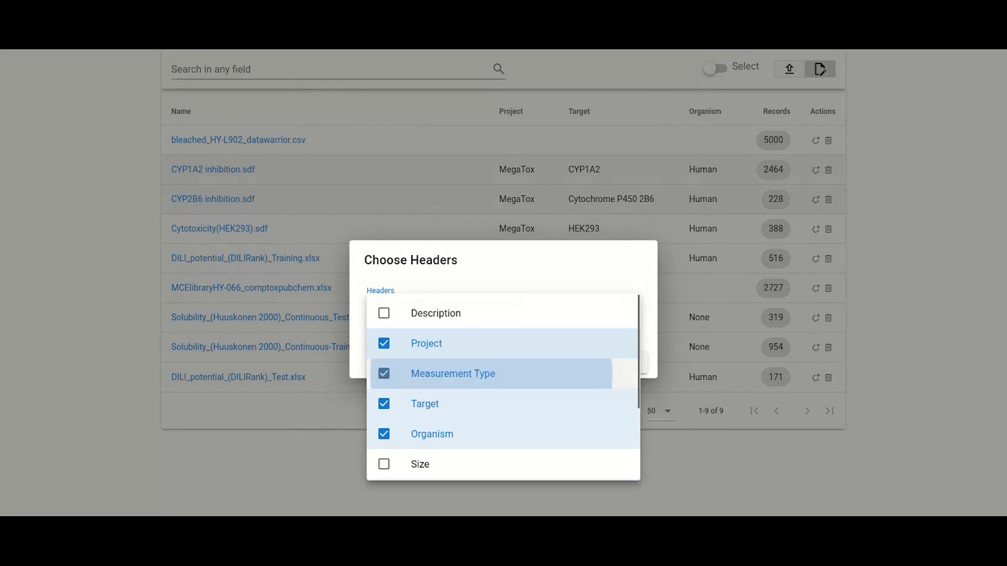
{"action": "left_click", "coordinate": [451, 403]}
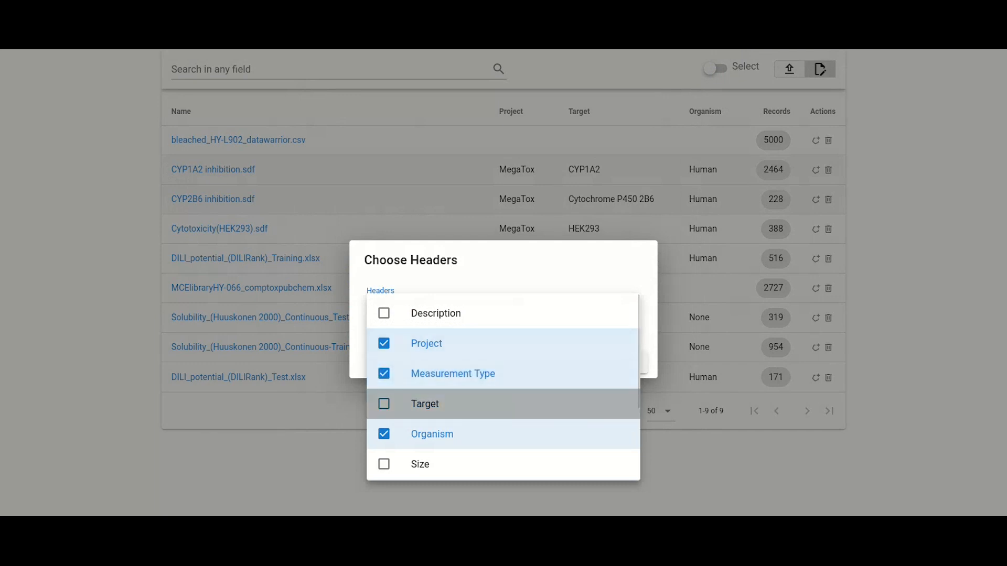
{"action": "scroll", "coordinate": [503, 388], "scroll_direction": "down", "scroll_amount": 2}
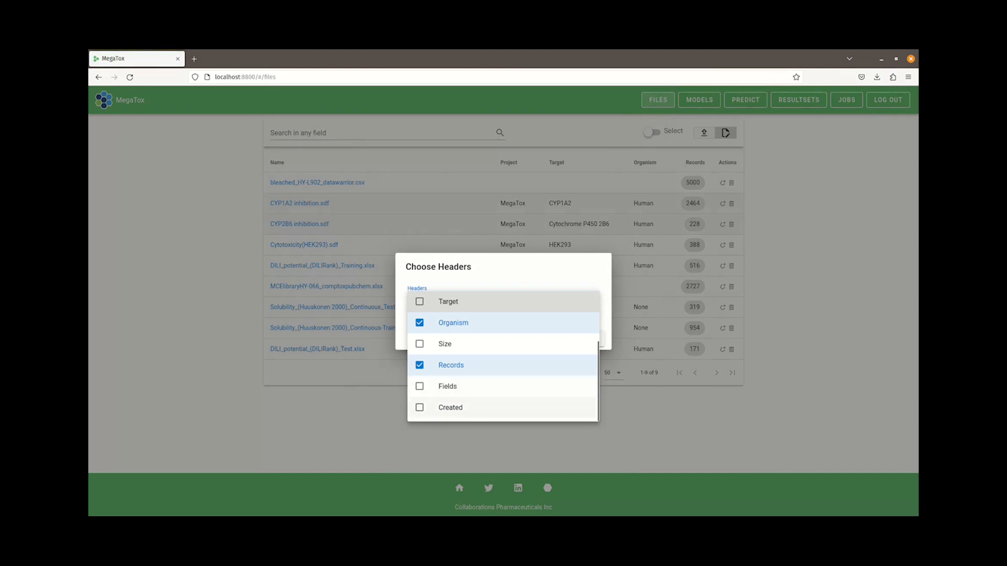
{"action": "key", "text": "Escape"}
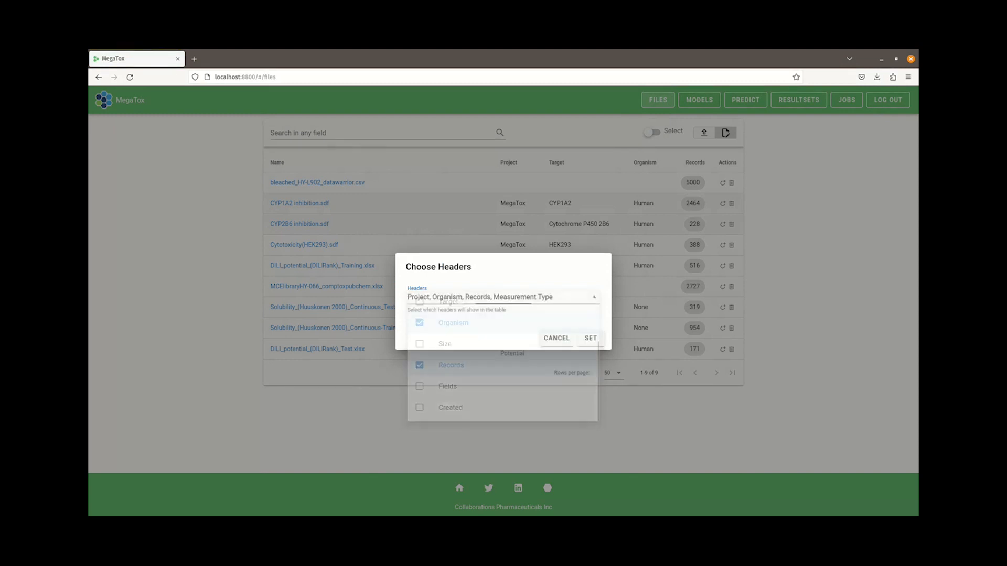
{"action": "left_click", "coordinate": [590, 338]}
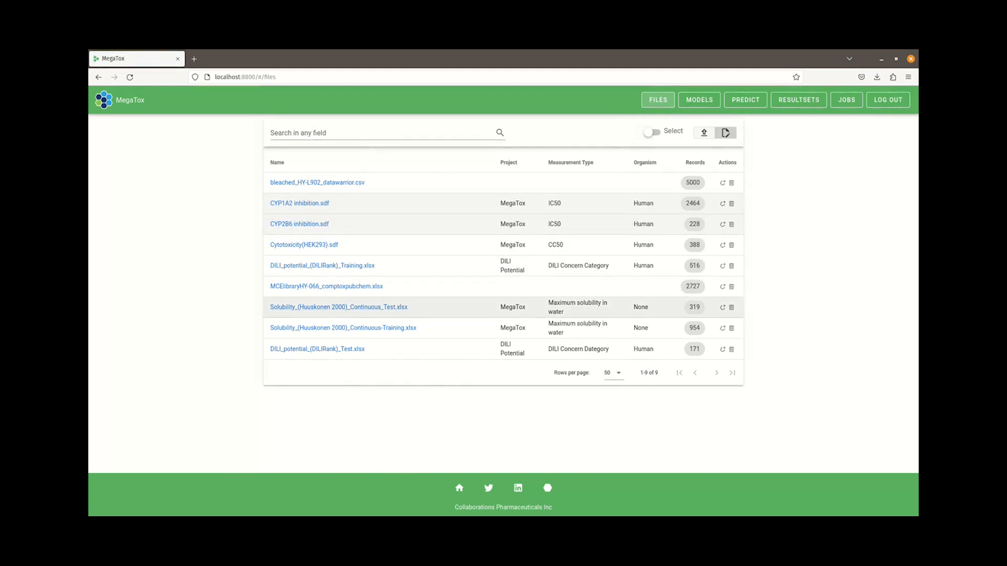
Open the DILI_potential_(DILIRank)_Test.xlsx file's metadata and correct its measurement type to DILI Concern Category
{"action": "left_click", "coordinate": [317, 349]}
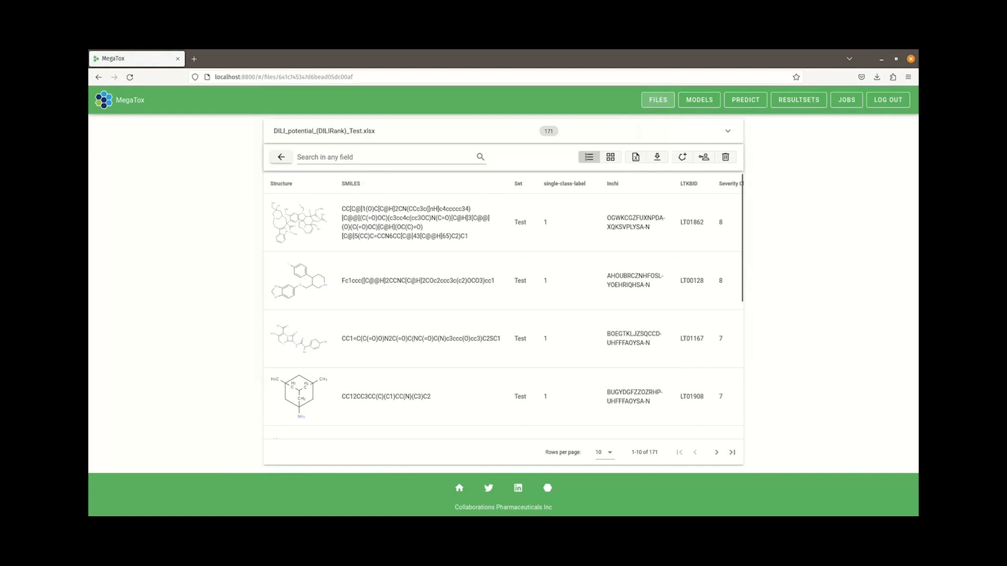
{"action": "left_click", "coordinate": [728, 131]}
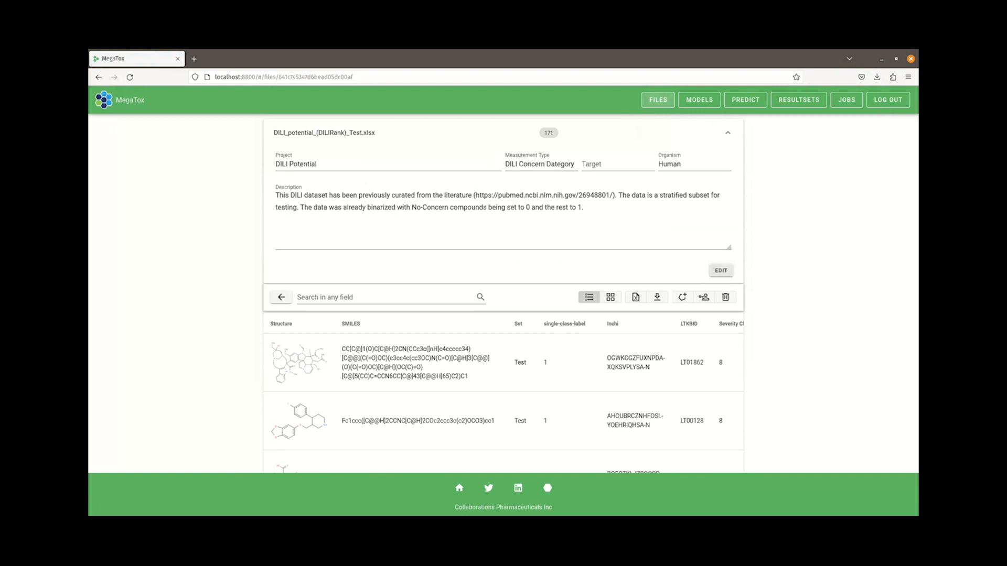
{"action": "left_click", "coordinate": [721, 270]}
{"action": "left_click", "coordinate": [431, 354]}
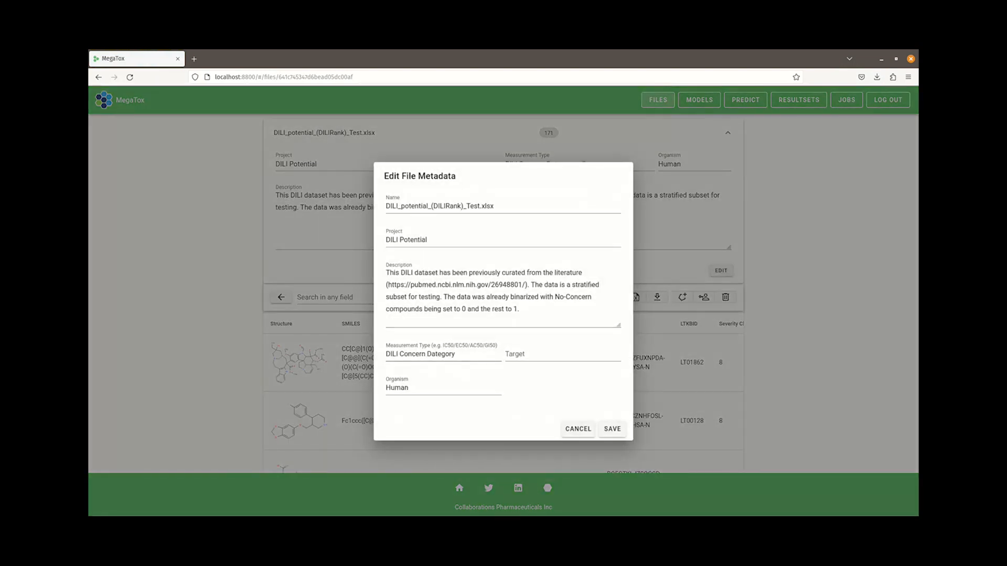
{"action": "key", "text": "BackSpace"}
{"action": "type", "text": "C"}
{"action": "left_click", "coordinate": [612, 429]}
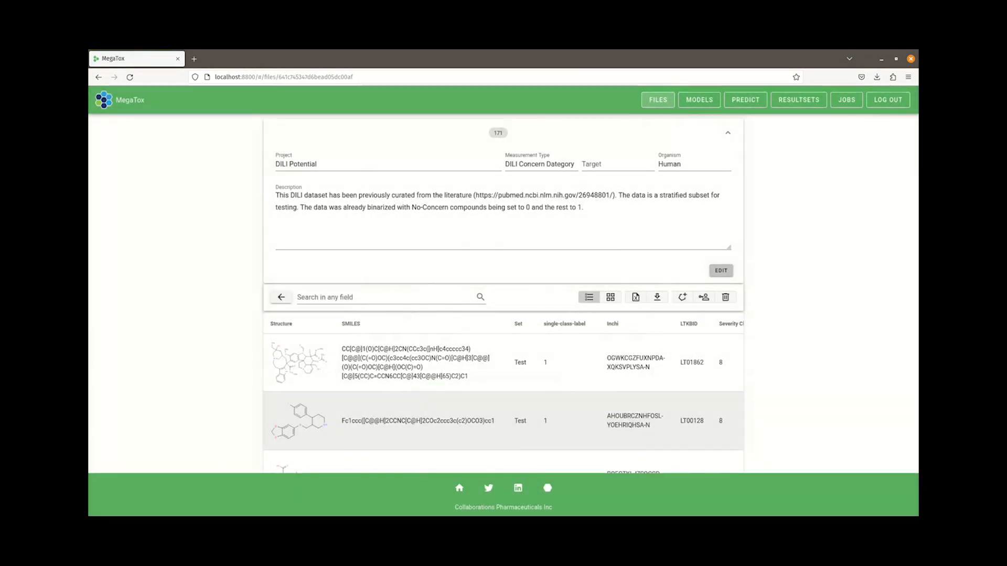
Collapse the file details and switch the records between grid and list views
{"action": "left_click", "coordinate": [728, 134]}
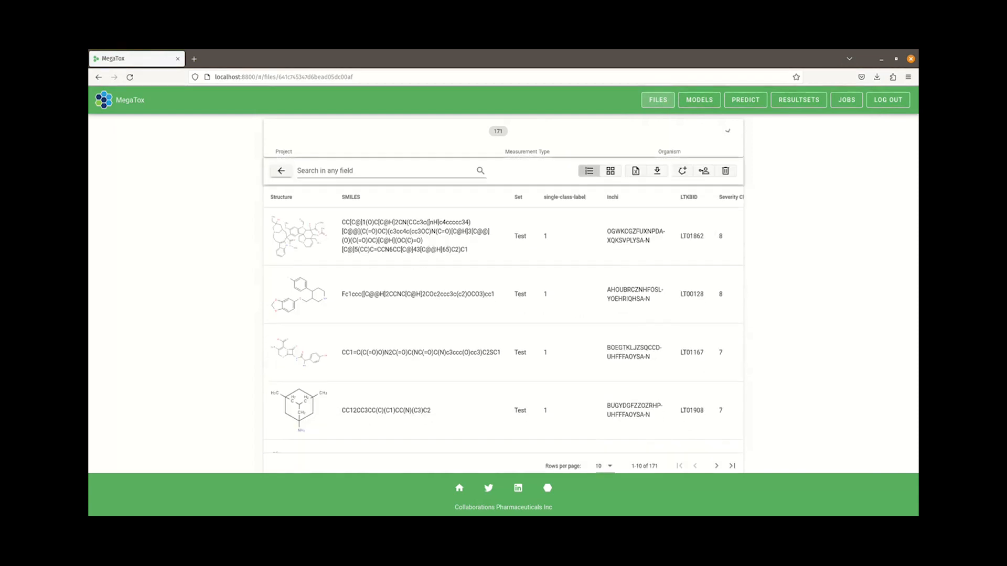
{"action": "left_click", "coordinate": [611, 157]}
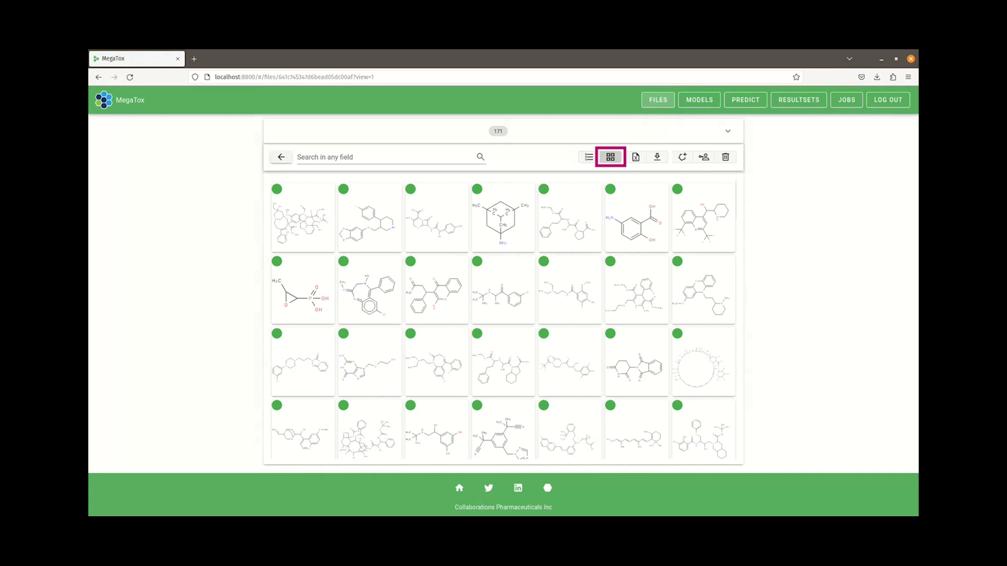
{"action": "left_click", "coordinate": [589, 157]}
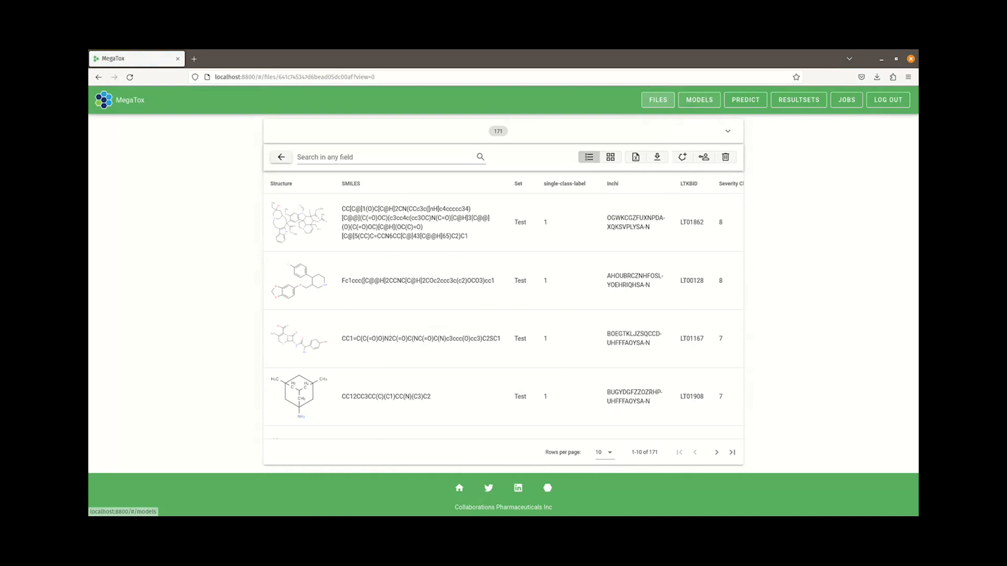
In the models list, set the ensemble score to Average Model and show only Classification statistics headers
{"action": "left_click", "coordinate": [699, 99]}
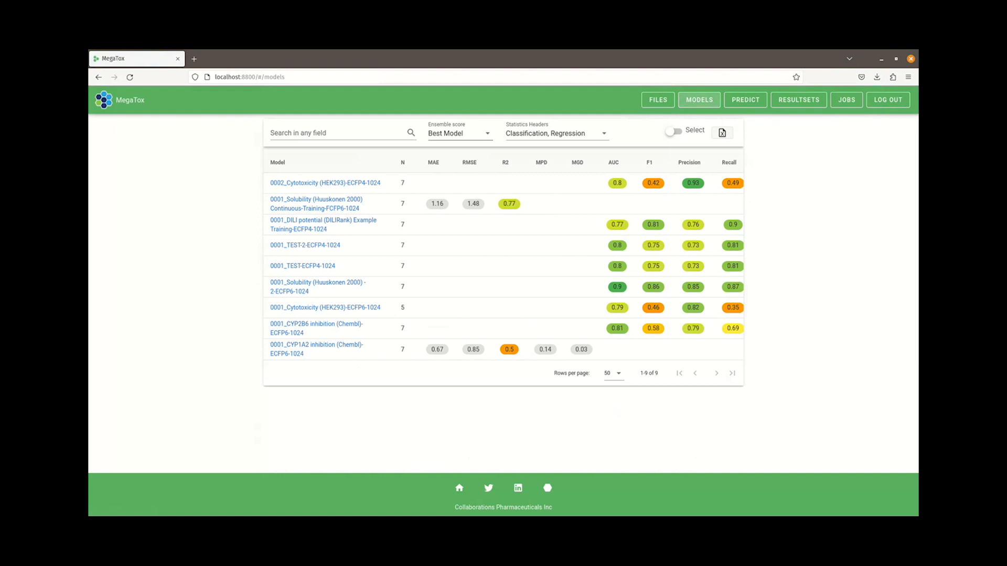
{"action": "left_click", "coordinate": [460, 134]}
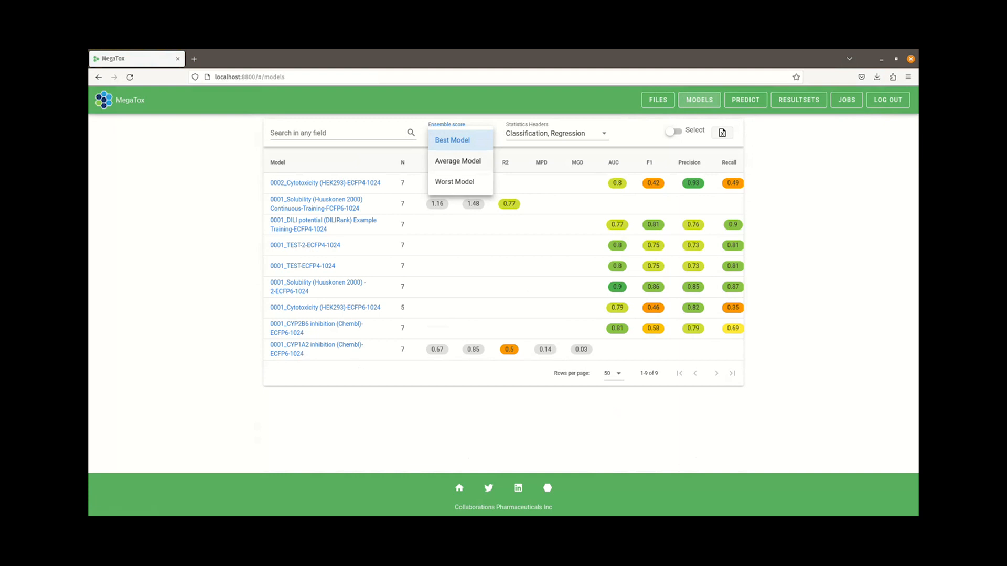
{"action": "left_click", "coordinate": [458, 161]}
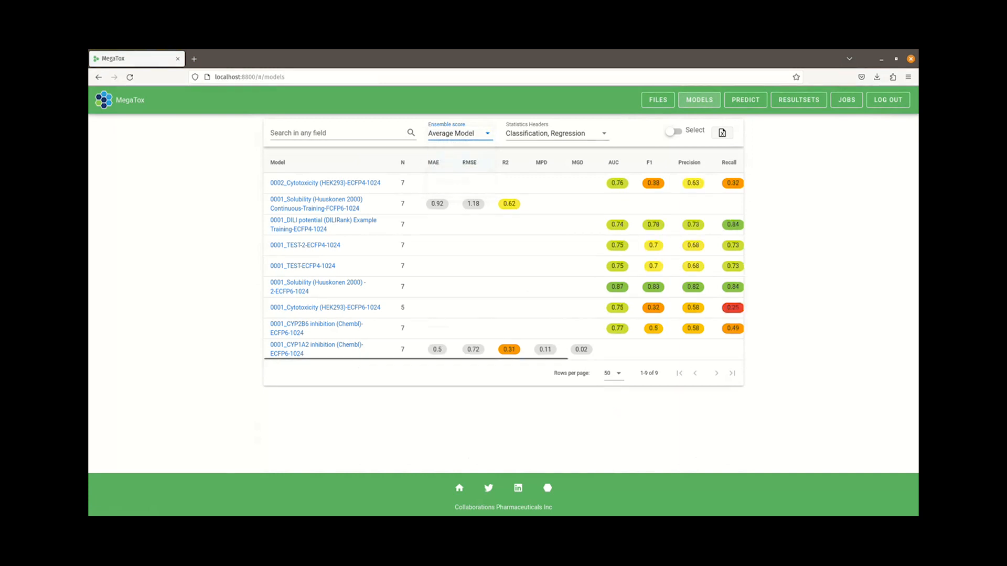
{"action": "left_click", "coordinate": [557, 133]}
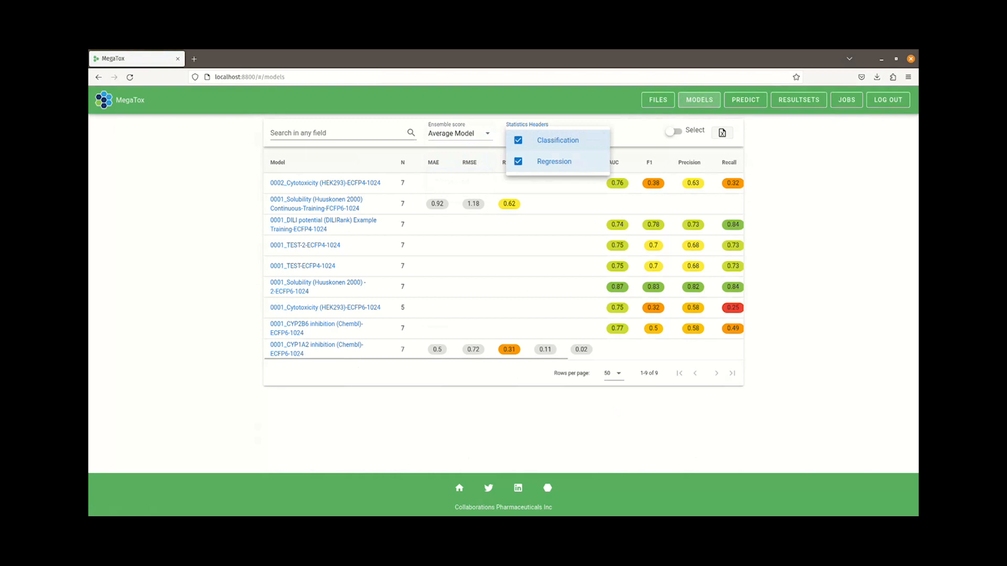
{"action": "left_click", "coordinate": [544, 162]}
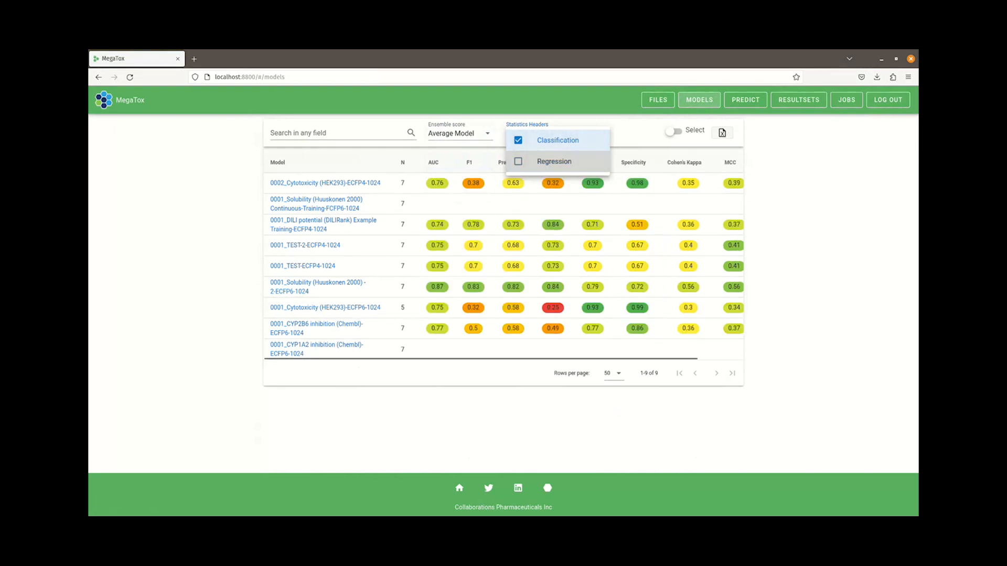
{"action": "left_click", "coordinate": [636, 136]}
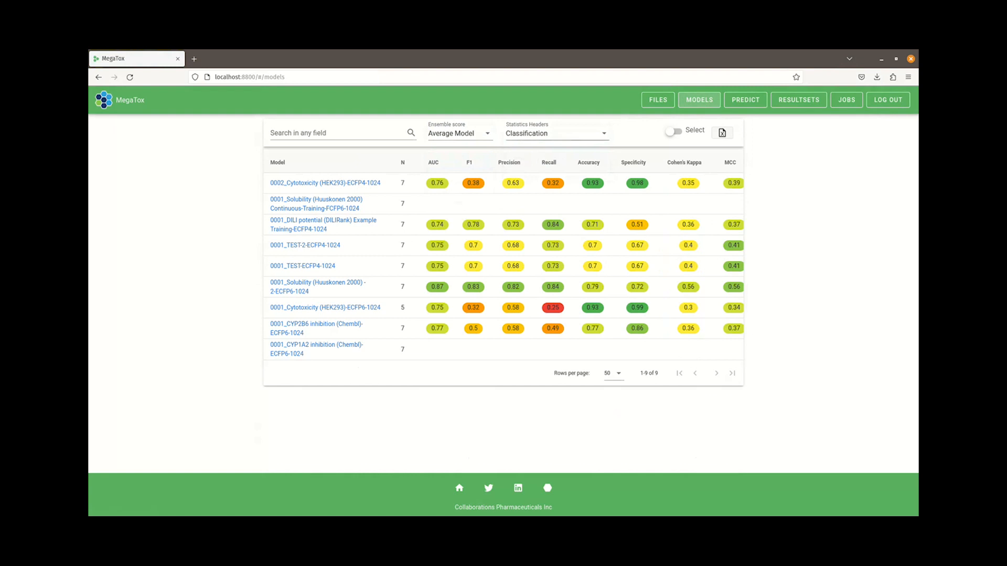
Examine the 0001_DILI potential (DILIRank) Example Training-ECFP4-1024 model's methods, ROC curves and the rf method's metrics
{"action": "left_click", "coordinate": [315, 221]}
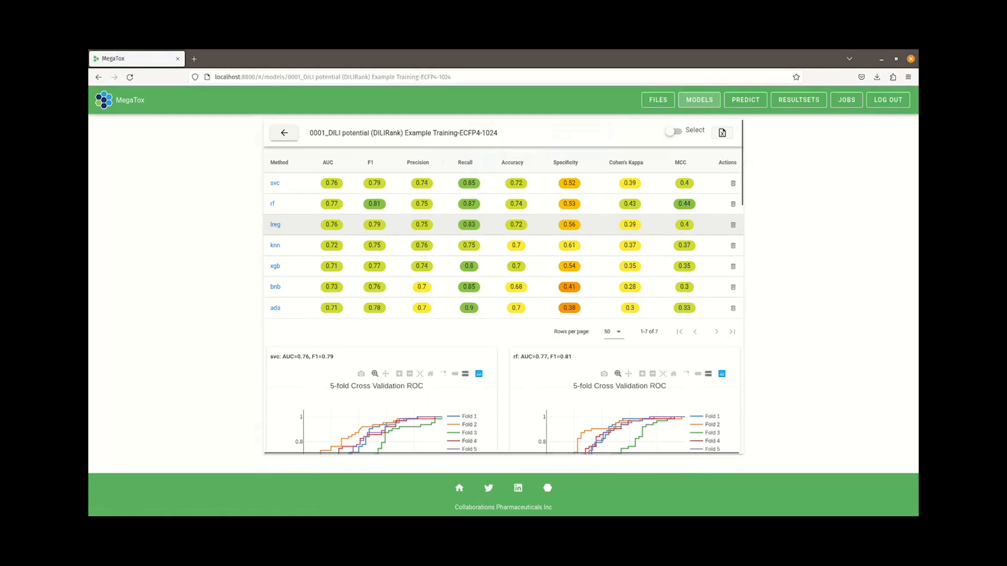
{"action": "scroll", "coordinate": [503, 265], "scroll_direction": "down", "scroll_amount": 2}
{"action": "scroll", "coordinate": [504, 283], "scroll_direction": "down", "scroll_amount": 8}
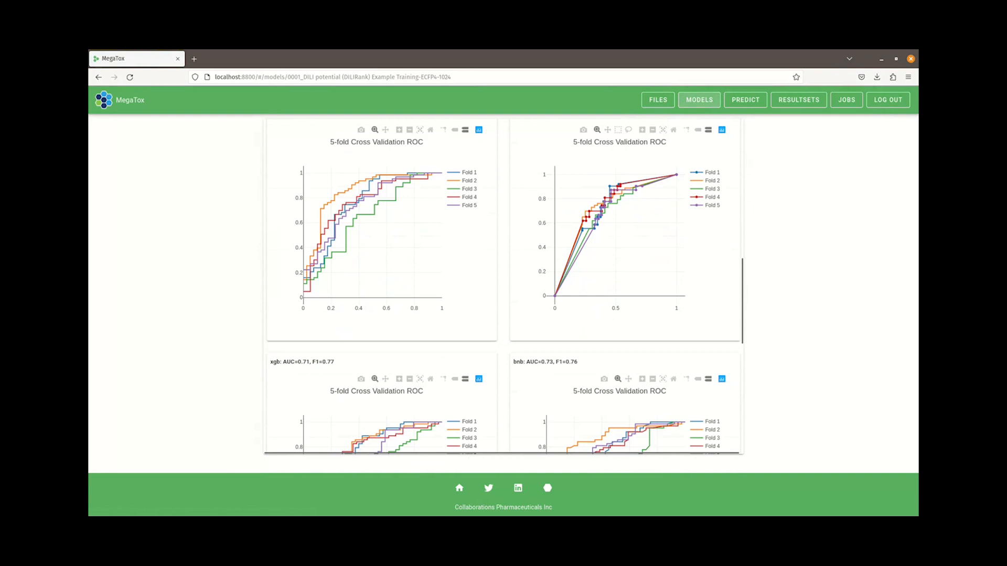
{"action": "scroll", "coordinate": [504, 283], "scroll_direction": "up", "scroll_amount": 10}
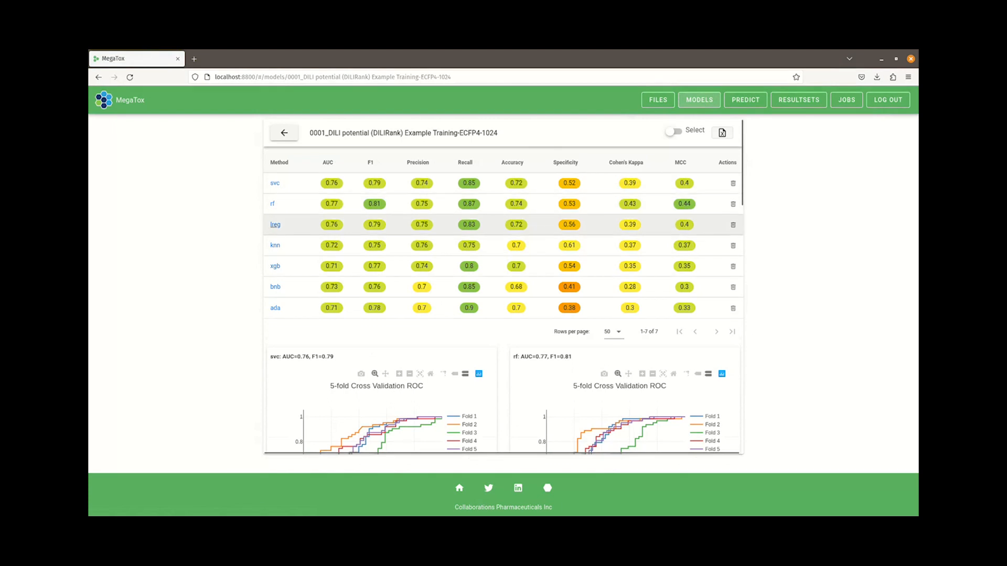
{"action": "left_click", "coordinate": [272, 204]}
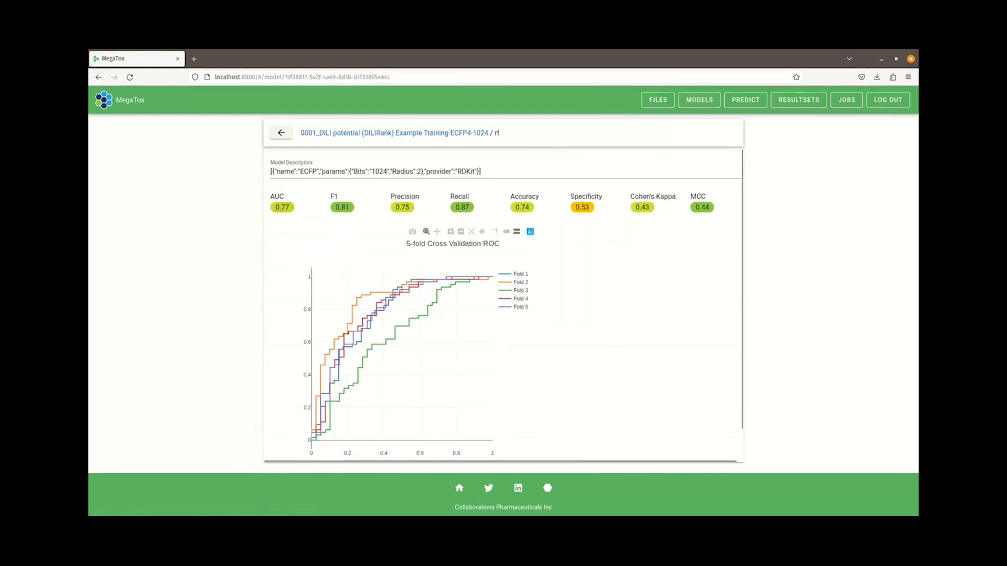
{"action": "scroll", "coordinate": [504, 307], "scroll_direction": "down", "scroll_amount": 2}
{"action": "scroll", "coordinate": [504, 306], "scroll_direction": "up", "scroll_amount": 2}
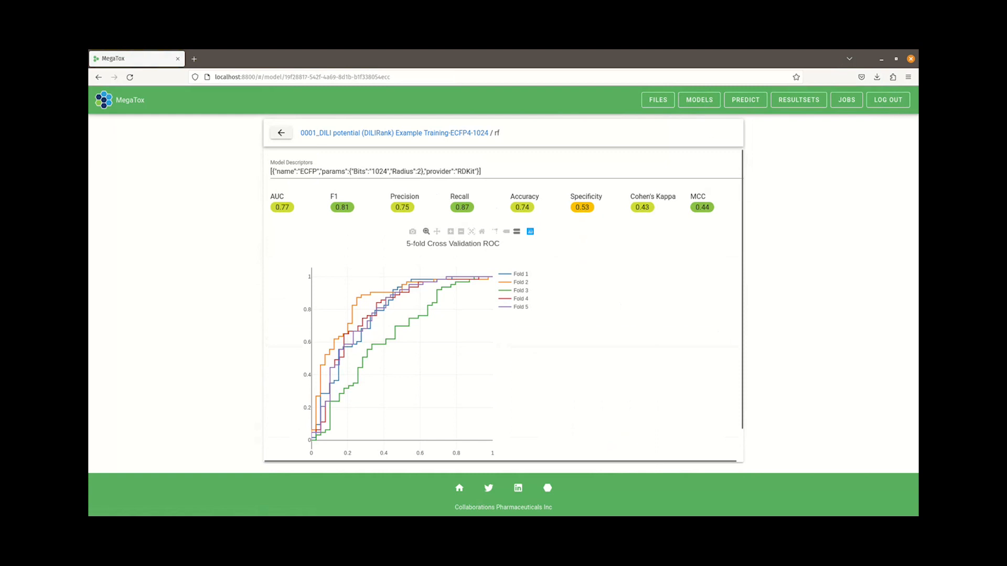
Start a resultset for DILI_potential_(DILIRank)_Test.xlsx using the 0001_DILI potential (DILIRank) Example Training-ECFP4-1024 model
{"action": "left_click", "coordinate": [657, 100]}
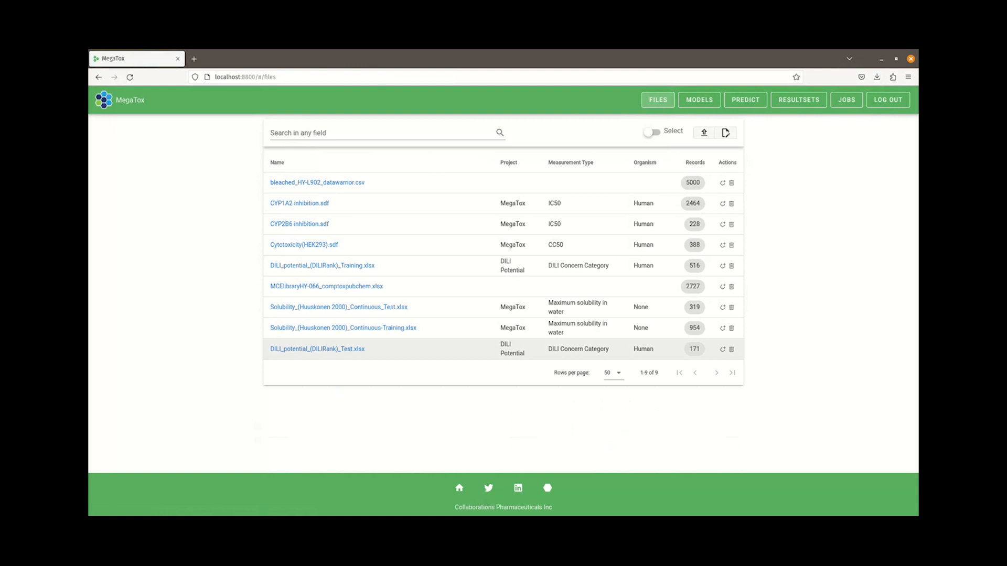
{"action": "left_click", "coordinate": [723, 349]}
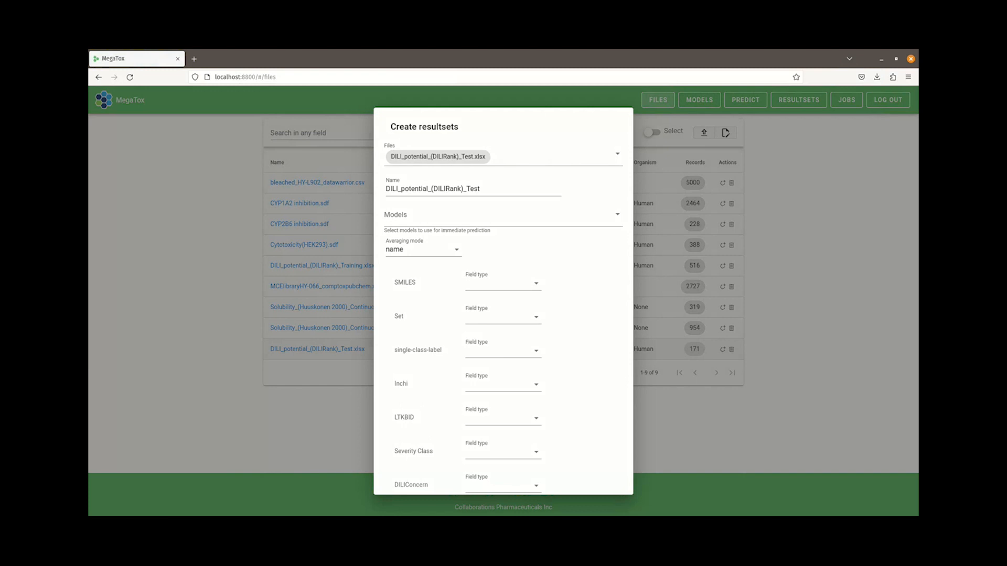
{"action": "left_click", "coordinate": [502, 215]}
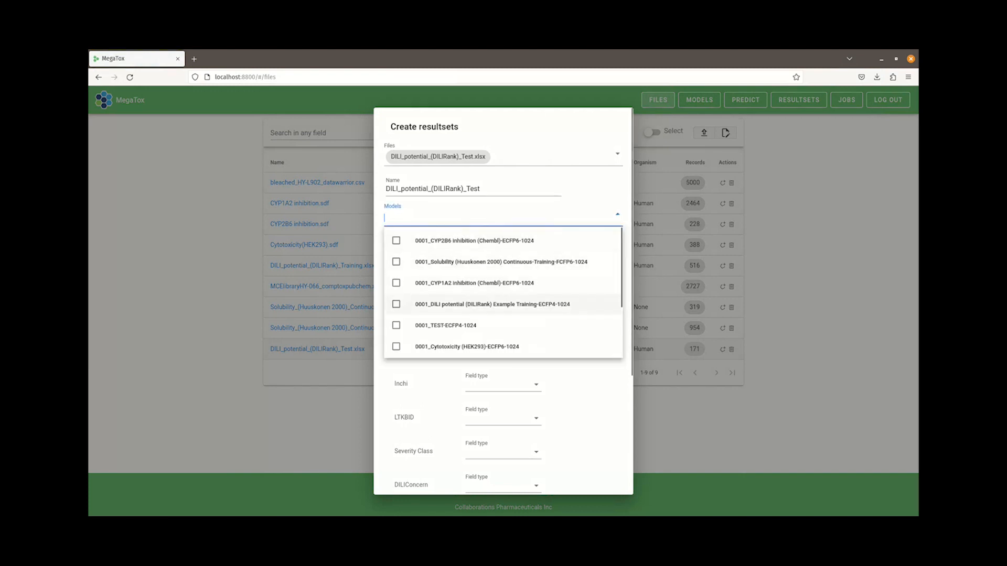
{"action": "left_click", "coordinate": [492, 304]}
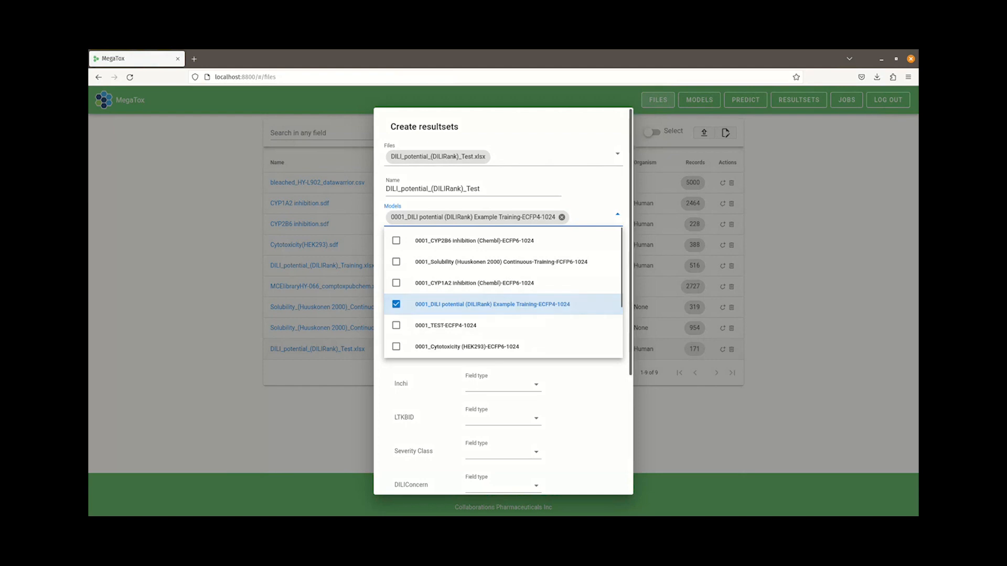
{"action": "key", "text": "Escape"}
Set the LTKBID field type to Record ID and single-class-label to Single-class Label, and create the resultset
{"action": "left_click", "coordinate": [504, 418]}
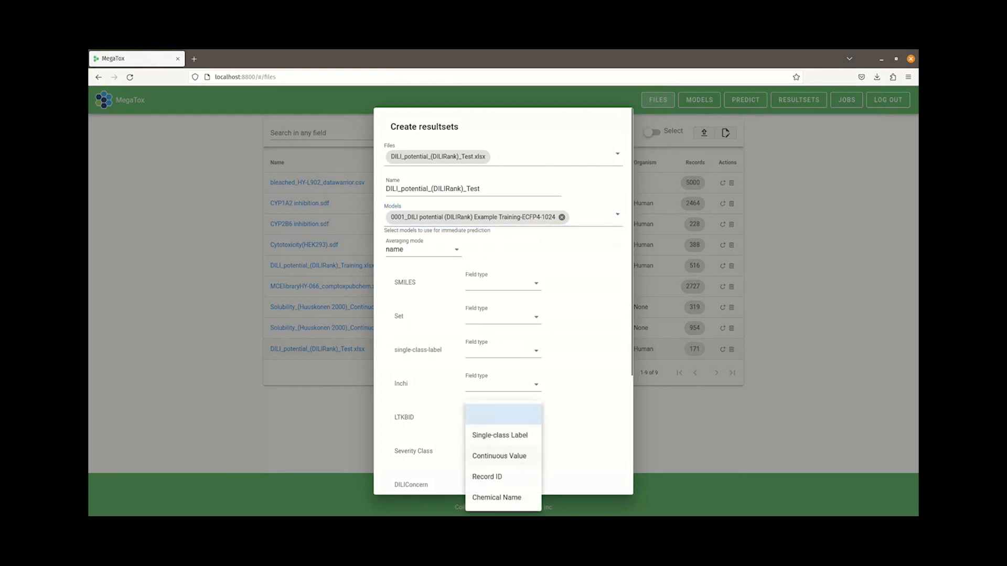
{"action": "left_click", "coordinate": [498, 477]}
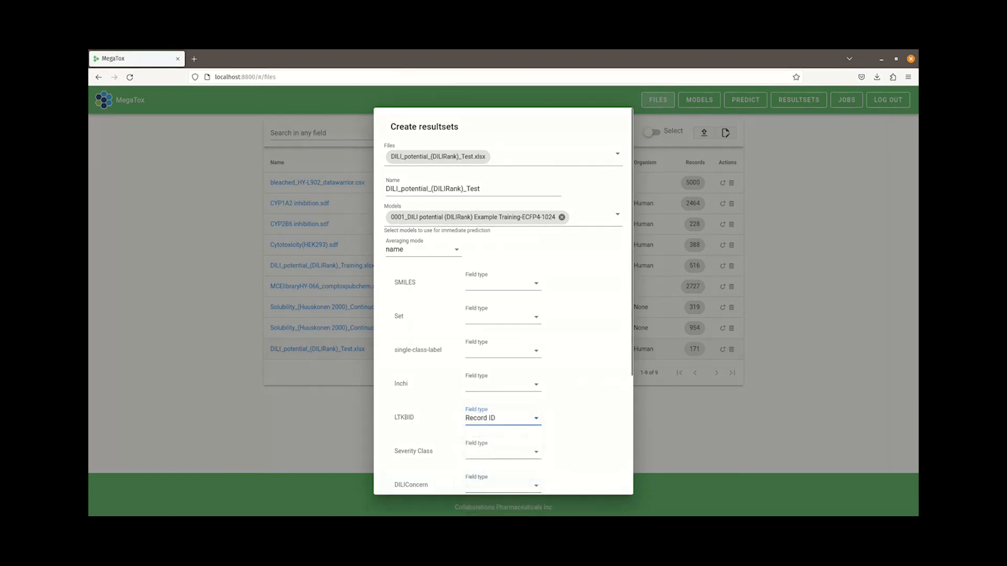
{"action": "left_click", "coordinate": [504, 351]}
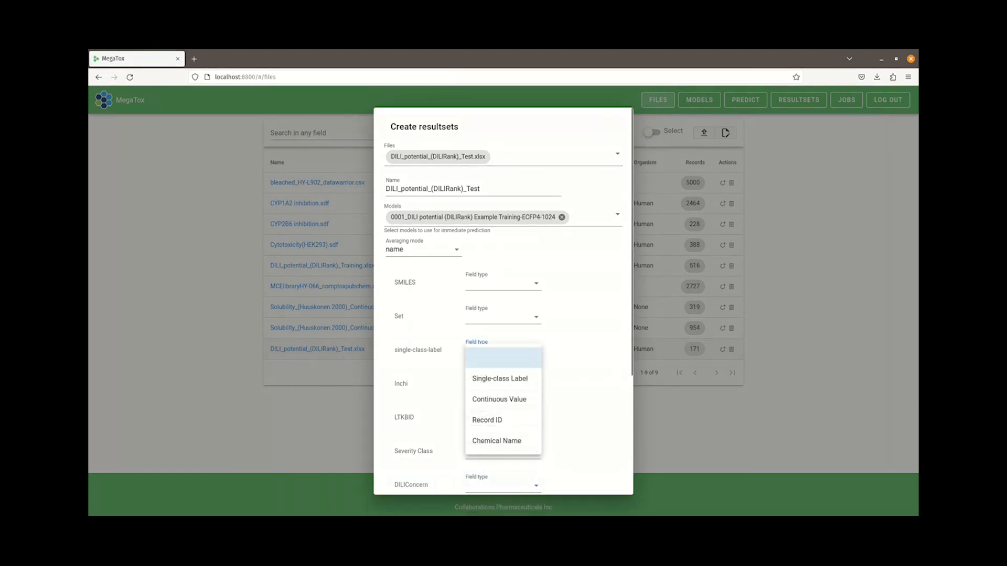
{"action": "left_click", "coordinate": [498, 379]}
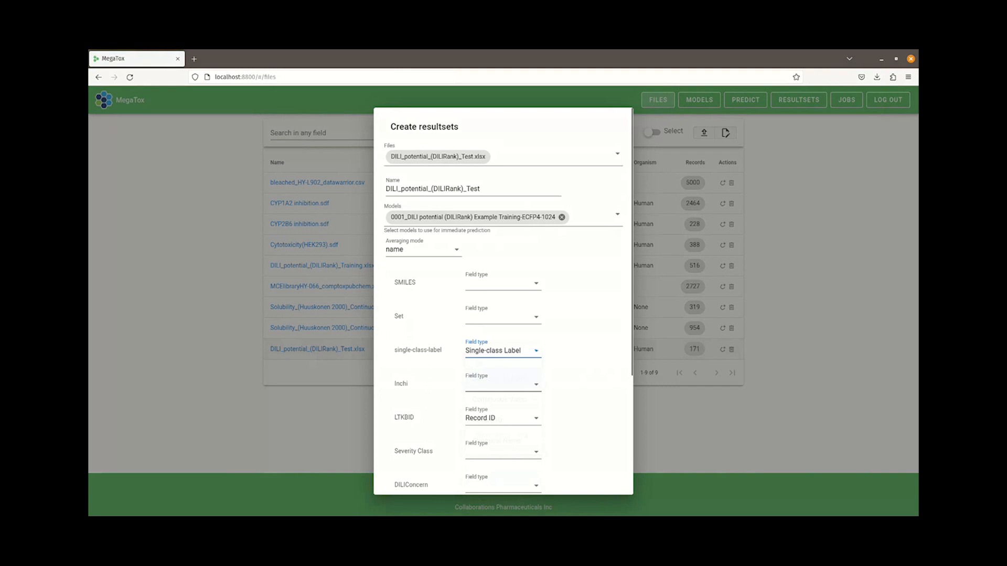
{"action": "scroll", "coordinate": [503, 301], "scroll_direction": "down", "scroll_amount": 5}
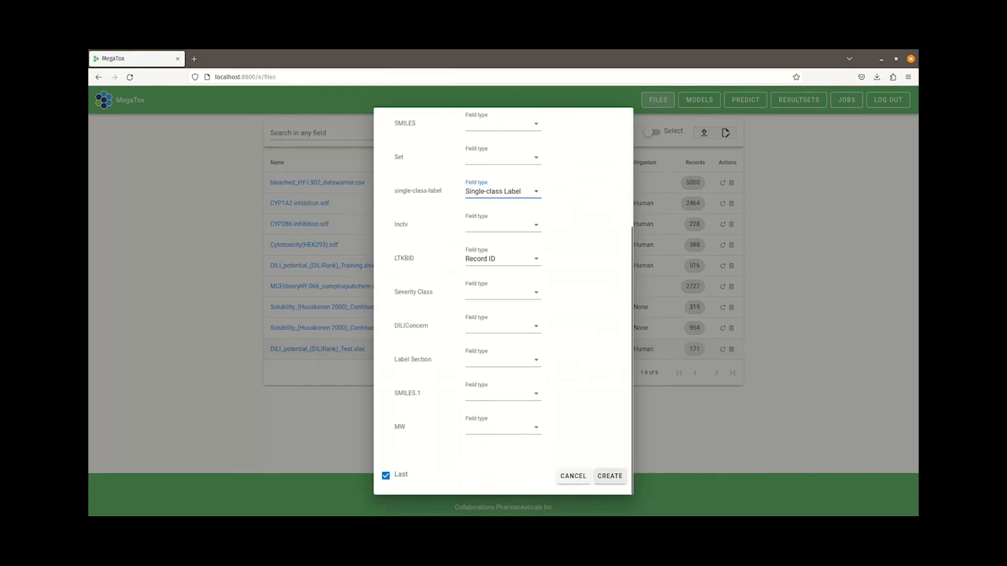
{"action": "left_click", "coordinate": [609, 479]}
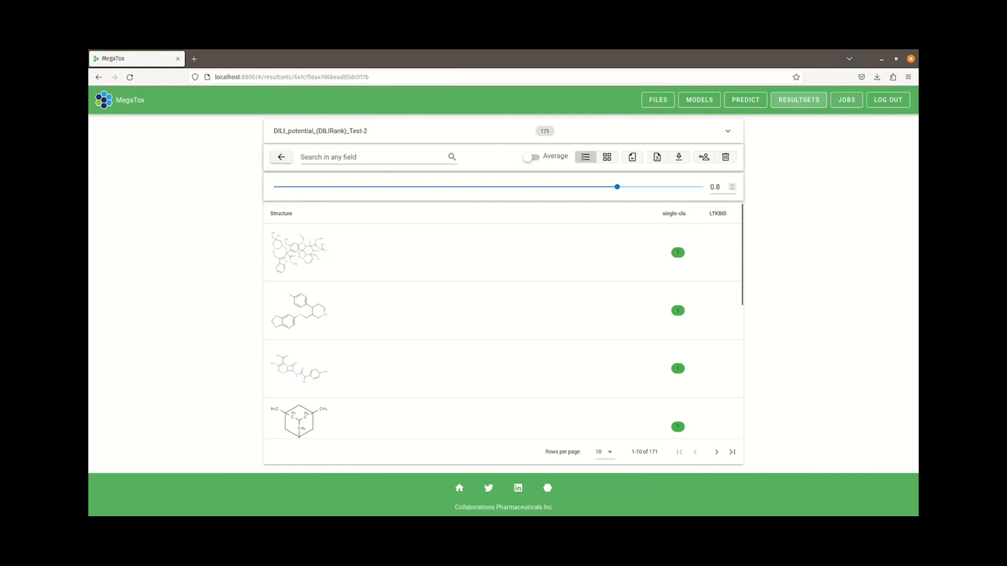
Open the jobs list and examine the finished prediction job's output and error output and the failed job's stack trace
{"action": "left_click", "coordinate": [846, 100]}
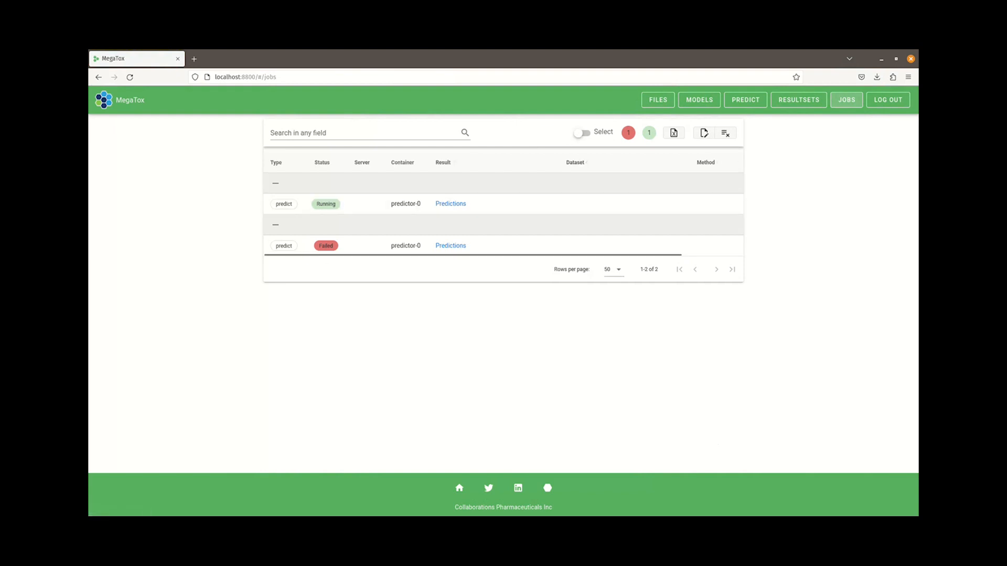
{"action": "left_click", "coordinate": [129, 77]}
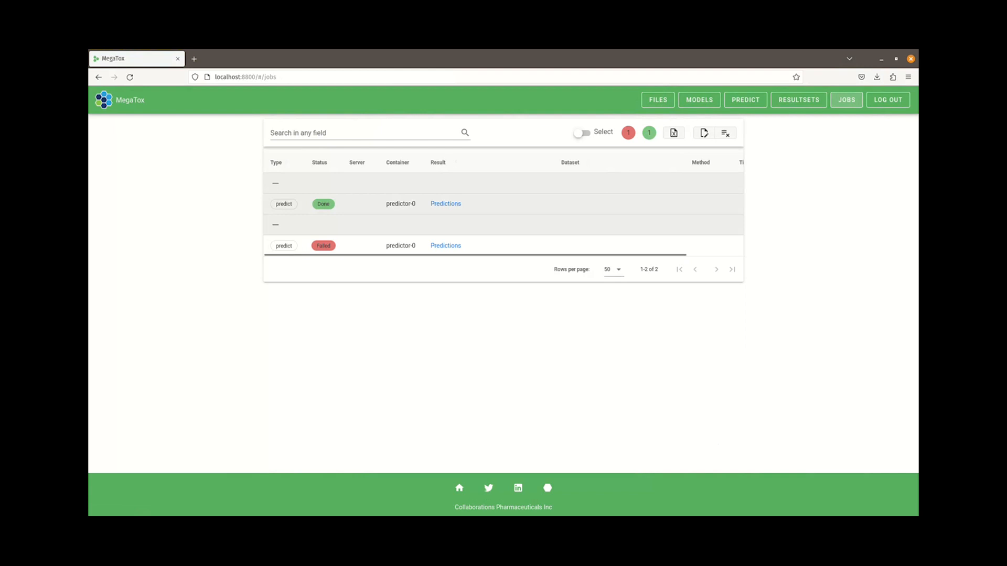
{"action": "left_click", "coordinate": [323, 204]}
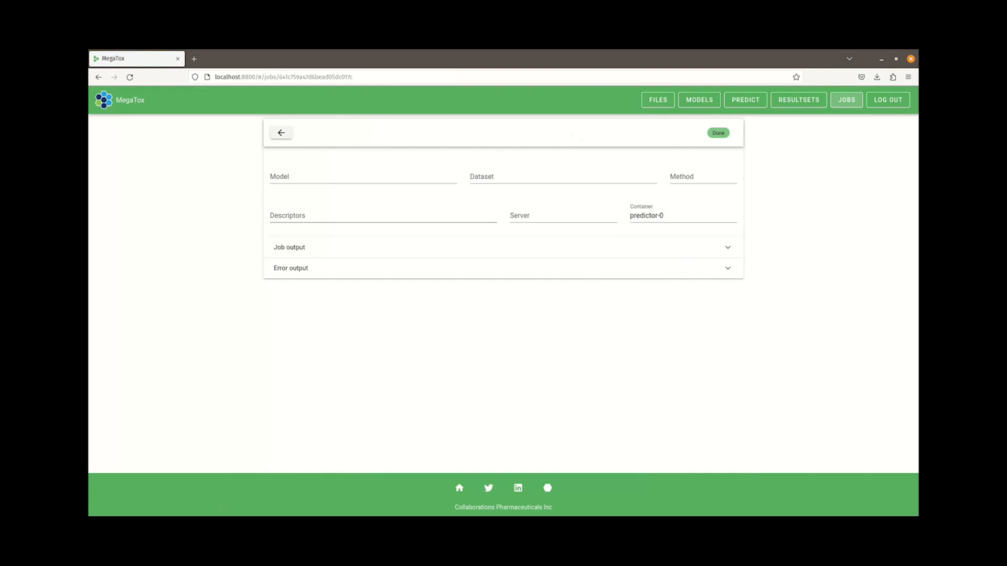
{"action": "left_click", "coordinate": [315, 248]}
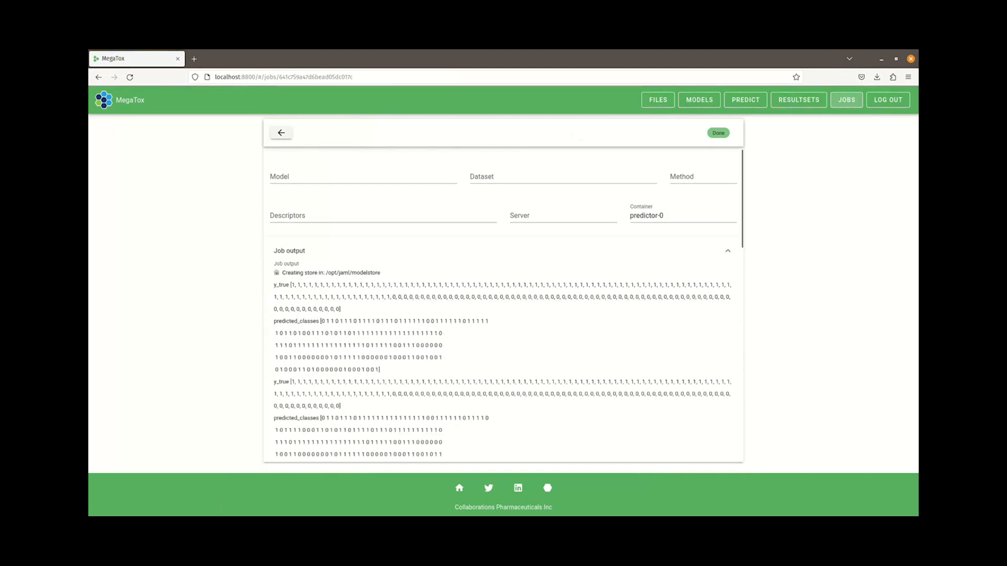
{"action": "left_click", "coordinate": [315, 250]}
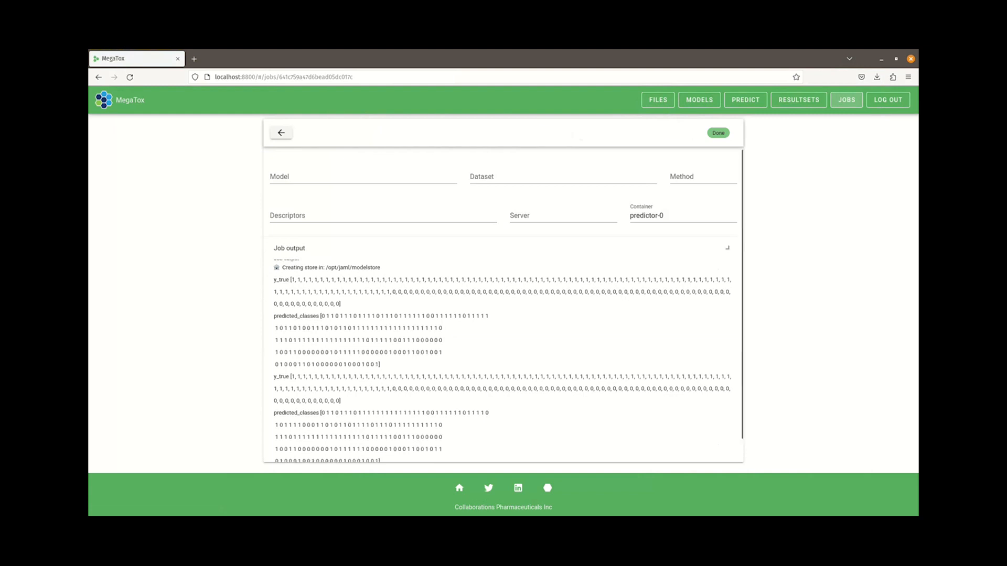
{"action": "left_click", "coordinate": [315, 268]}
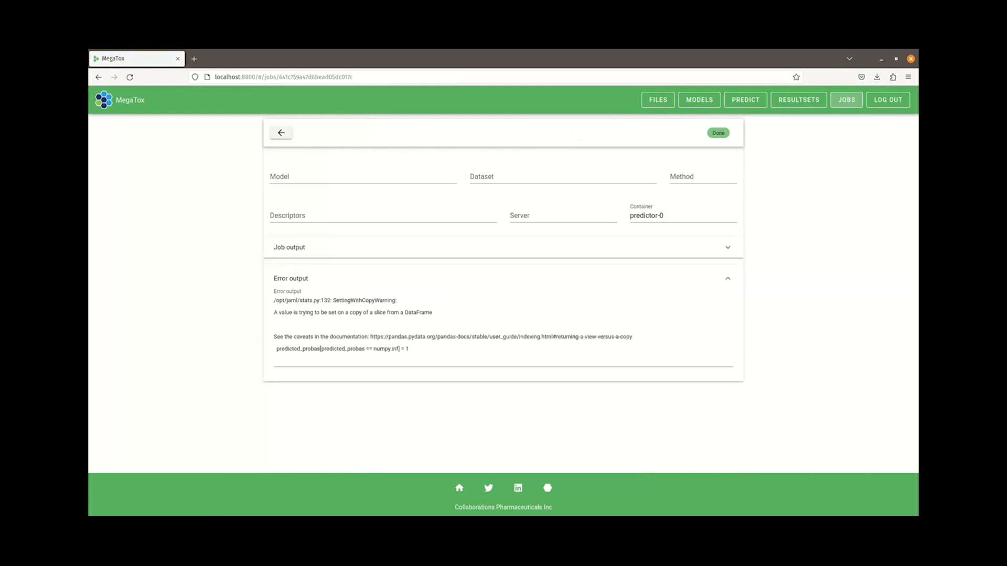
{"action": "left_click", "coordinate": [315, 275]}
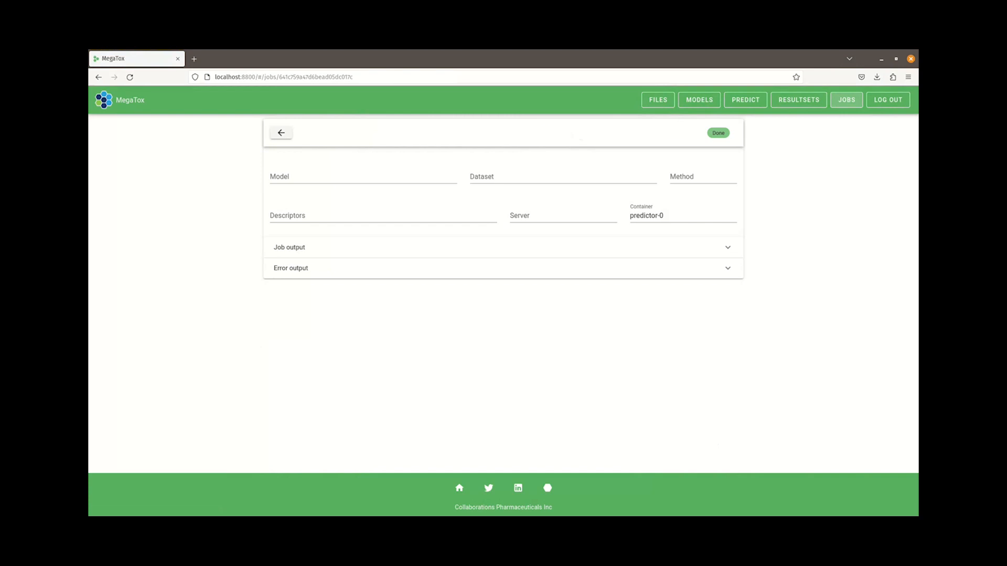
{"action": "left_click", "coordinate": [281, 132]}
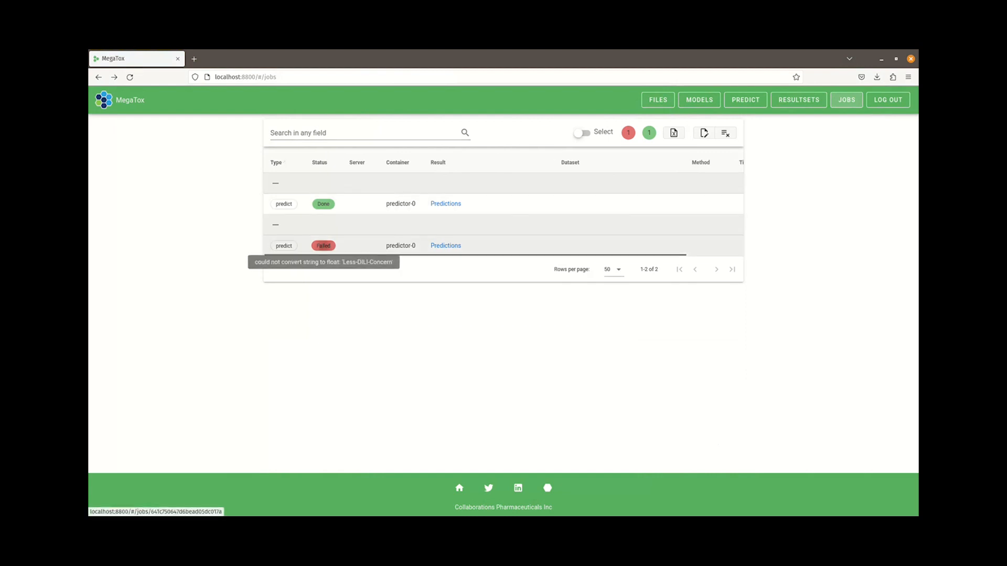
{"action": "left_click", "coordinate": [323, 246]}
{"action": "left_click", "coordinate": [315, 268]}
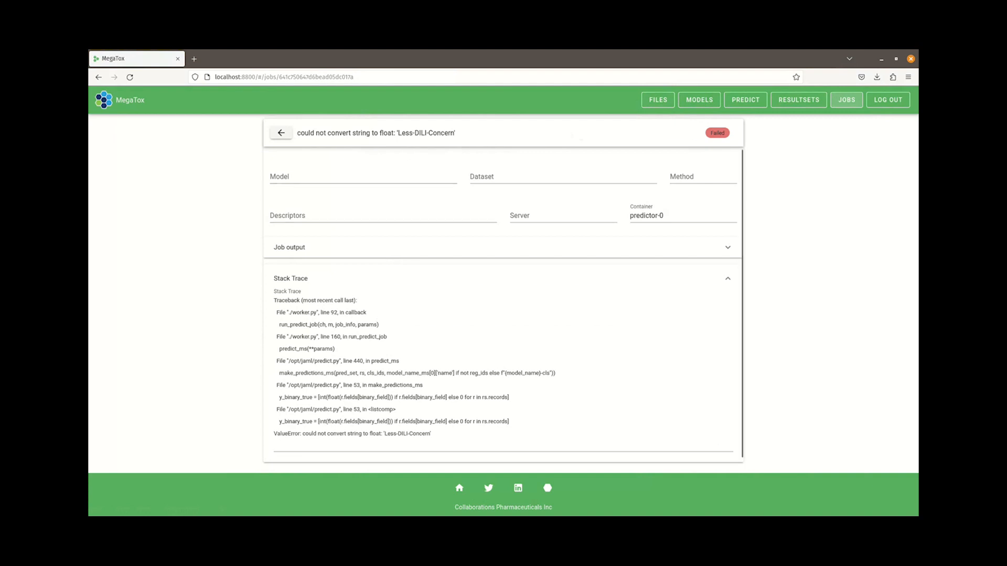
{"action": "left_click", "coordinate": [282, 132]}
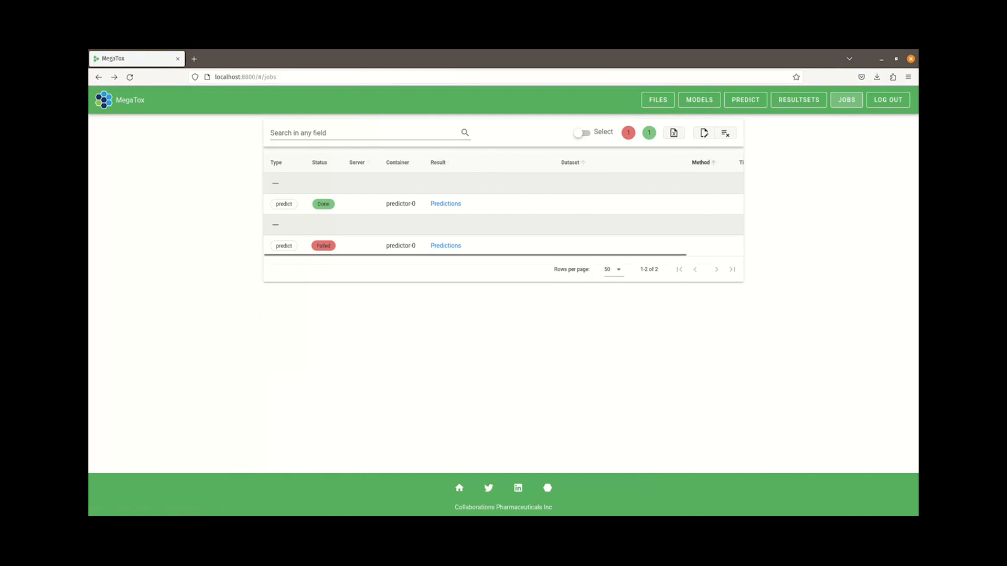
Clear the failed jobs from the jobs list
{"action": "left_click", "coordinate": [726, 133]}
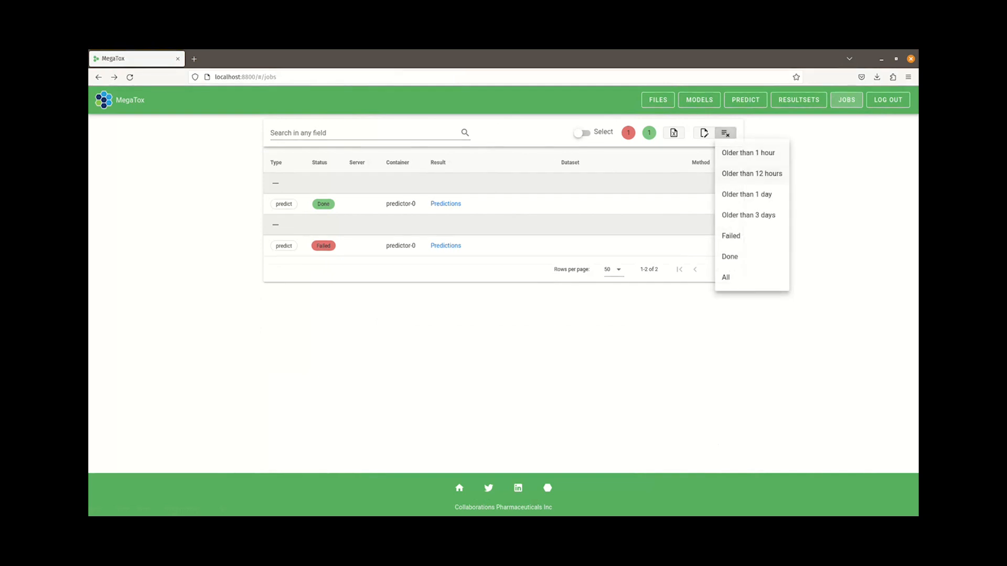
{"action": "left_click", "coordinate": [731, 236]}
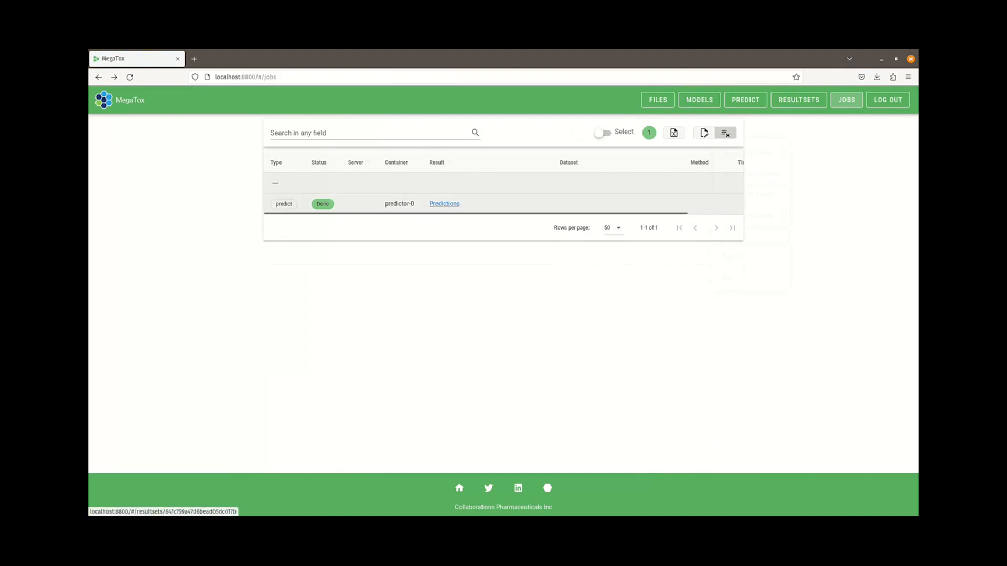
Open the completed job's prediction resultset and raise its probability threshold to 0.95
{"action": "left_click", "coordinate": [445, 205]}
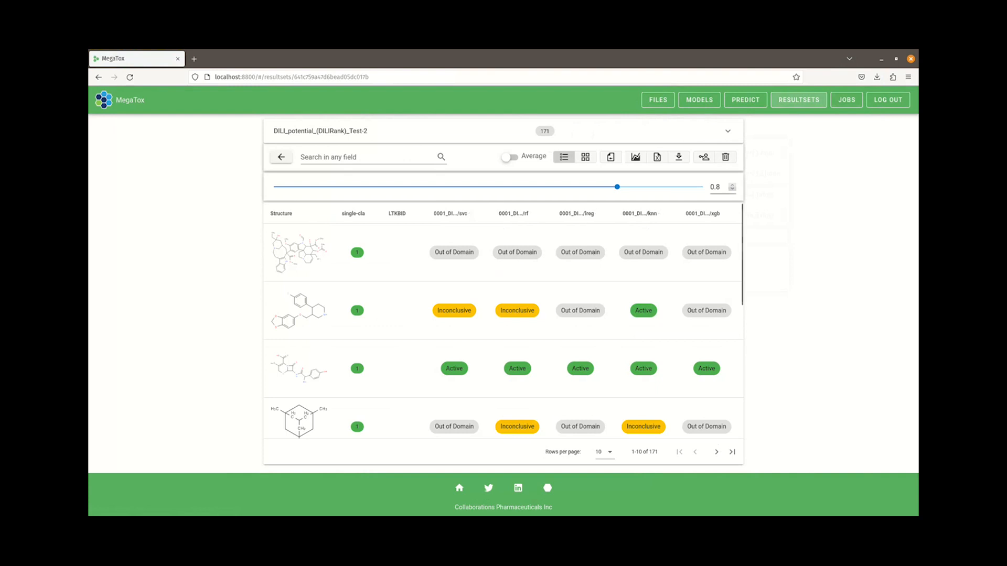
{"action": "left_click", "coordinate": [732, 184]}
{"action": "left_click", "coordinate": [733, 184]}
{"action": "left_click", "coordinate": [732, 185]}
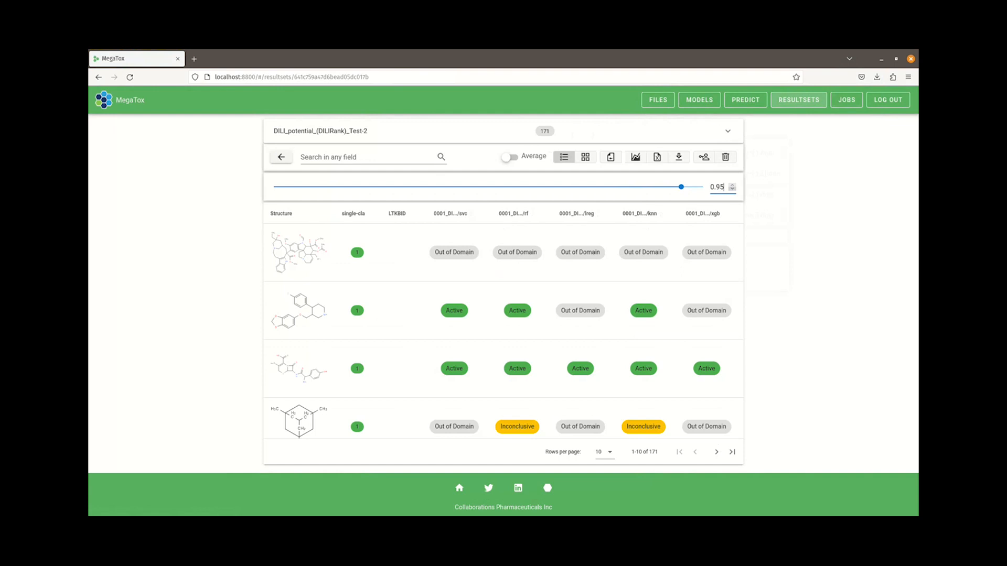
Lower the resultset's probability threshold step by step past 0.65
{"action": "key", "text": "Down"}
{"action": "key", "text": "Down"}
{"action": "key", "text": "Down"}
{"action": "key", "text": "Down"}
{"action": "key", "text": "Down"}
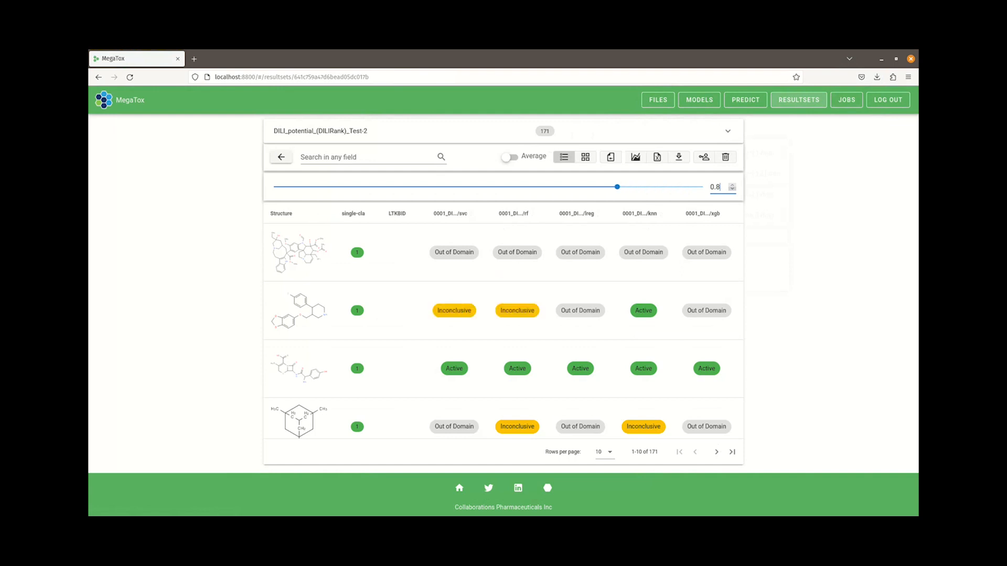
{"action": "key", "text": "Down"}
{"action": "key", "text": "Down"}
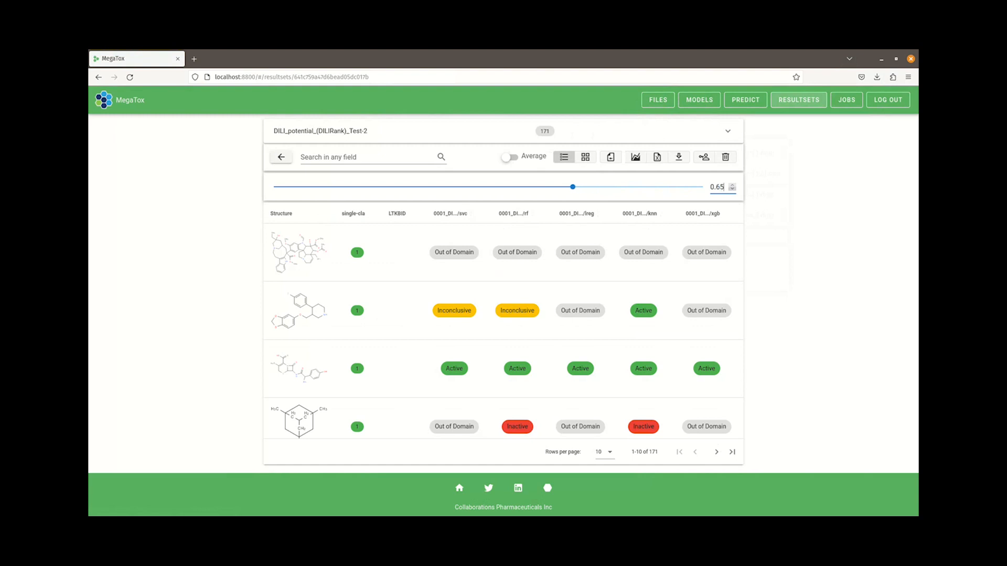
{"action": "key", "text": "Down"}
{"action": "key", "text": "Down"}
Switch the resultset to the averaged prediction view and open its validation statistics
{"action": "left_click", "coordinate": [510, 157]}
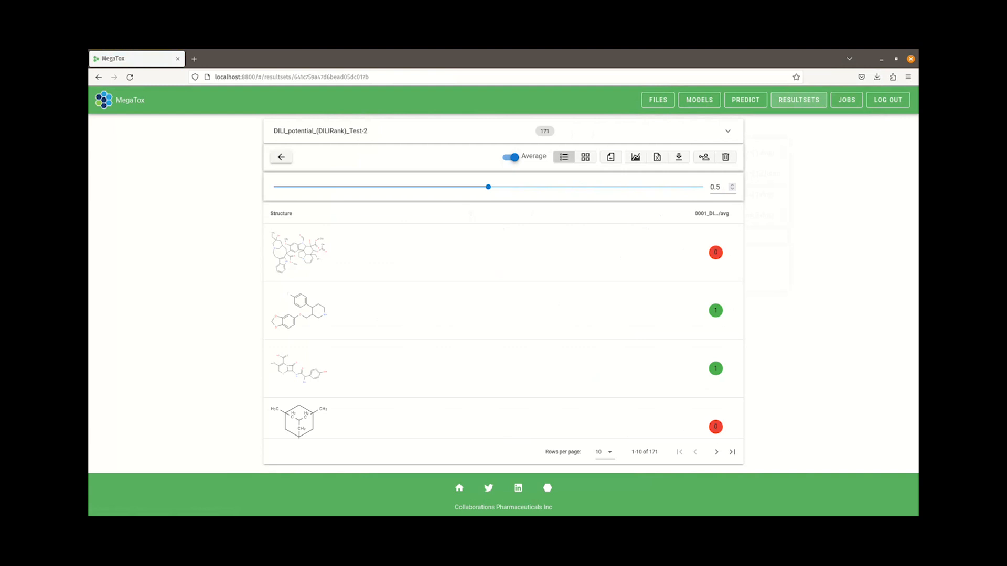
{"action": "left_click", "coordinate": [635, 156]}
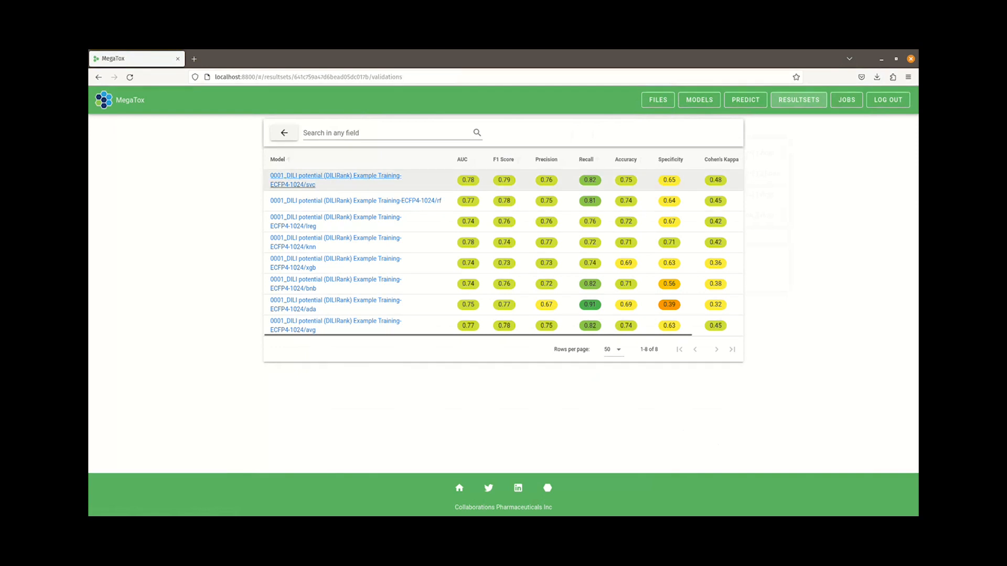
Open the 0001_DILI potential (DILIRank) Example Training-ECFP4-1024 model and review its methods' metrics and ROC curves
{"action": "left_click", "coordinate": [336, 201]}
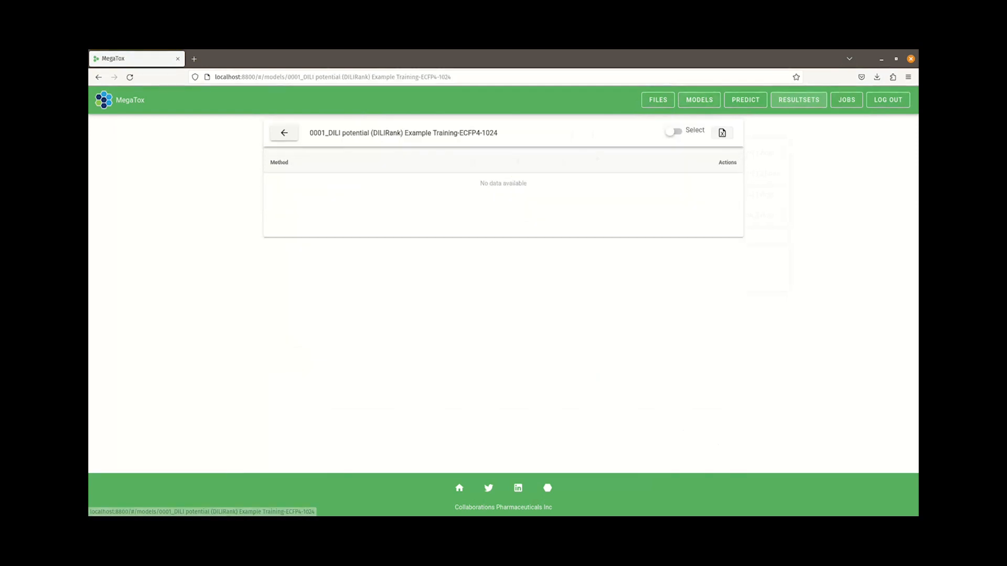
{"action": "scroll", "coordinate": [504, 289], "scroll_direction": "down", "scroll_amount": 4}
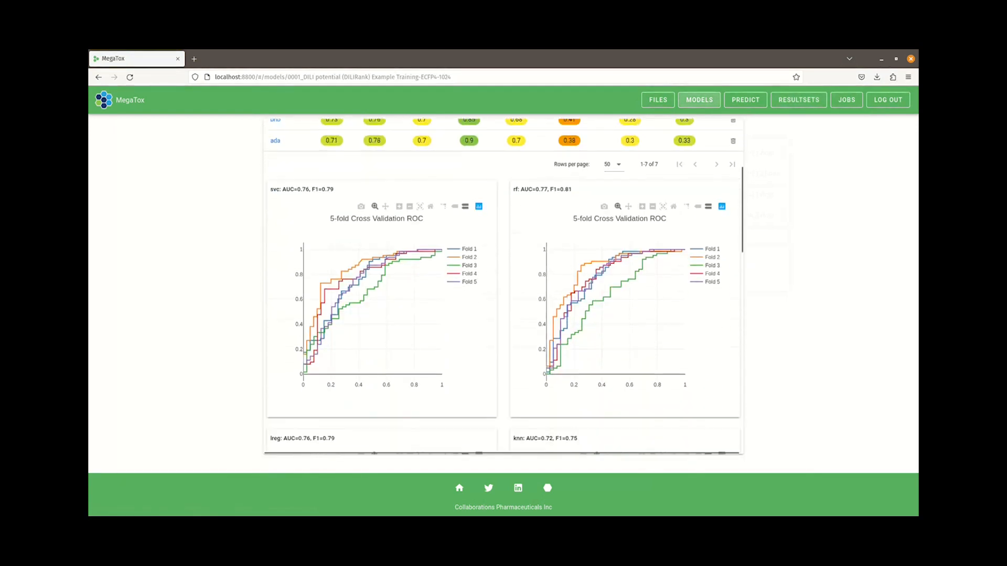
{"action": "scroll", "coordinate": [504, 288], "scroll_direction": "down", "scroll_amount": 3}
{"action": "scroll", "coordinate": [504, 288], "scroll_direction": "up", "scroll_amount": 3}
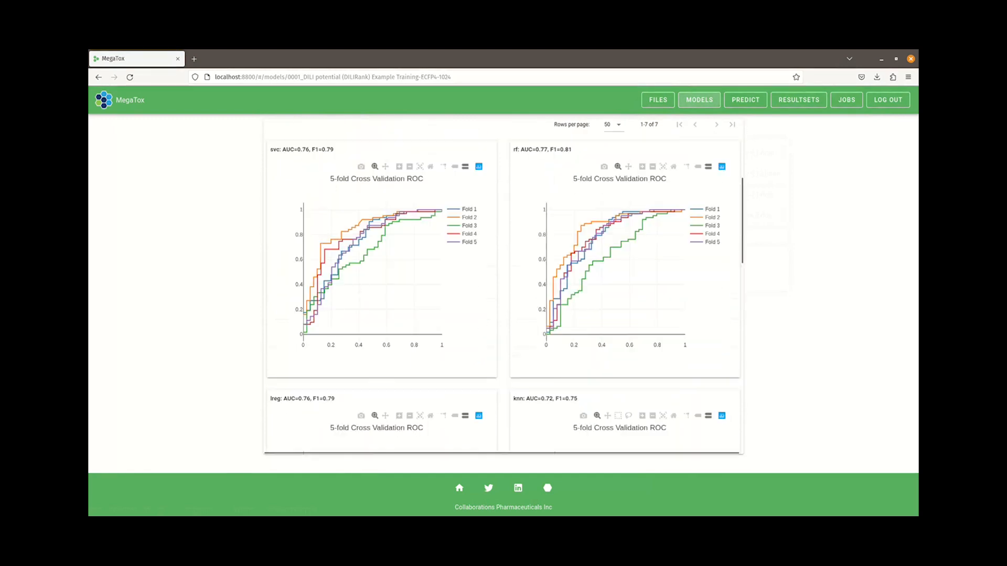
{"action": "scroll", "coordinate": [381, 158], "scroll_direction": "up", "scroll_amount": 4}
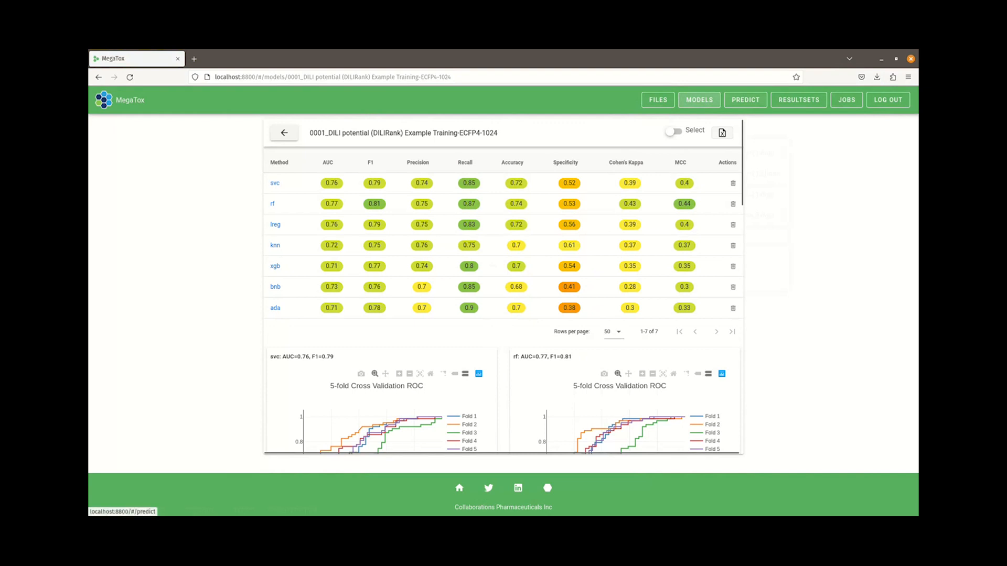
On the Predict page, search for the compound Acetaminophen to load its structure
{"action": "left_click", "coordinate": [745, 100]}
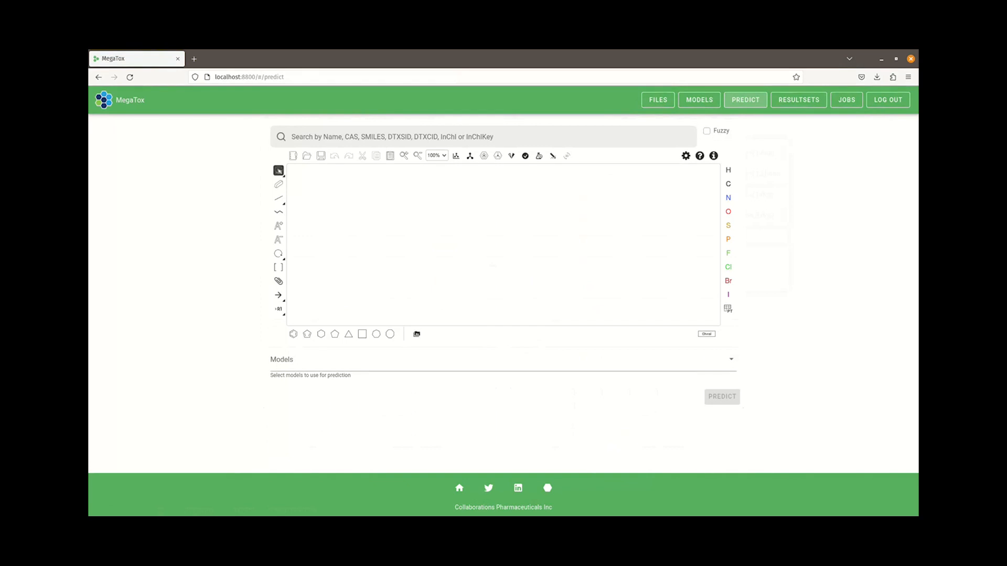
{"action": "left_click", "coordinate": [483, 137]}
{"action": "type", "text": "ac"}
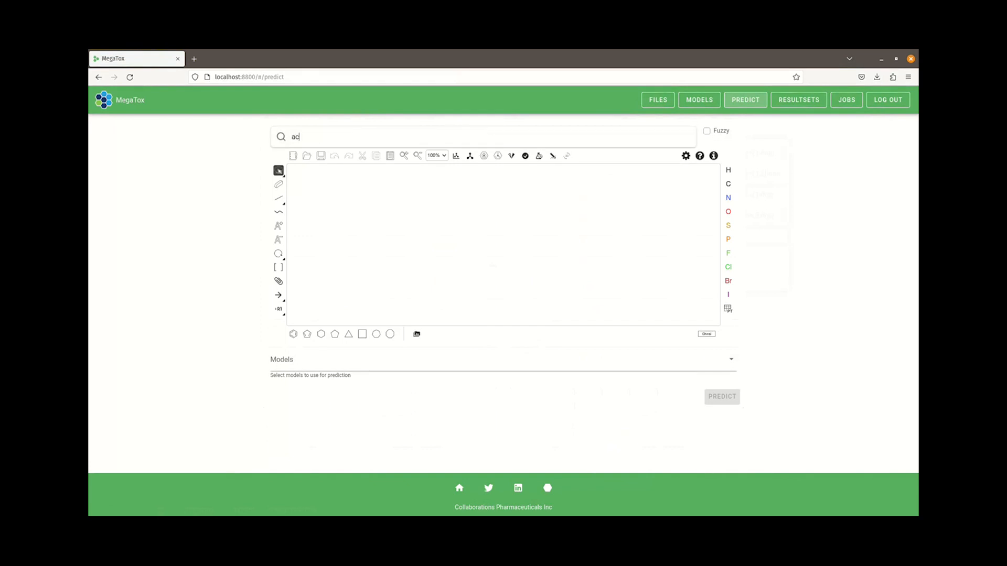
{"action": "type", "text": "etaminoph"}
{"action": "key", "text": "Return"}
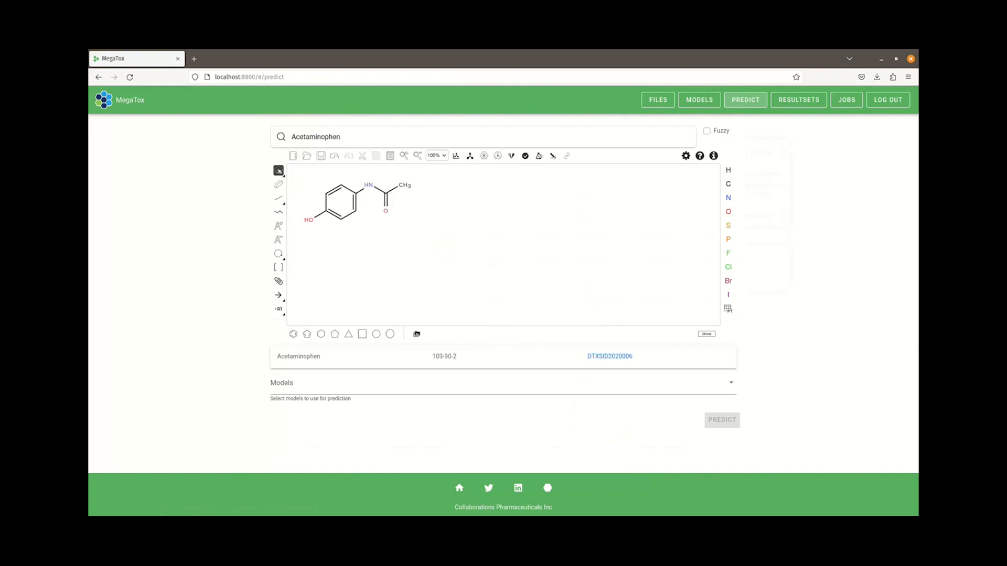
Select the 0001_DILI potential (DILIRank) Example Training-ECFP4-1024 model and run the prediction for Acetaminophen
{"action": "left_click", "coordinate": [503, 384]}
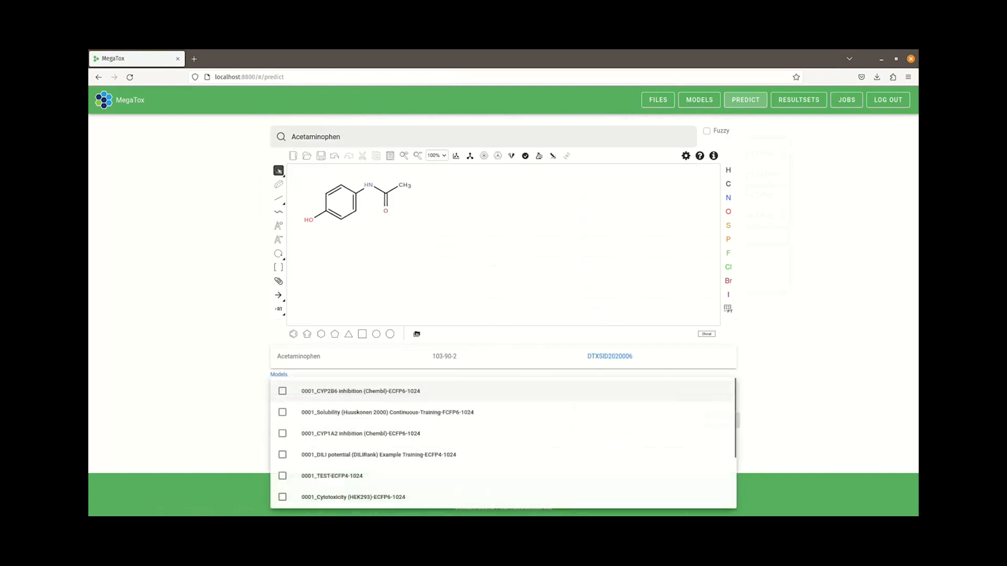
{"action": "left_click", "coordinate": [379, 455]}
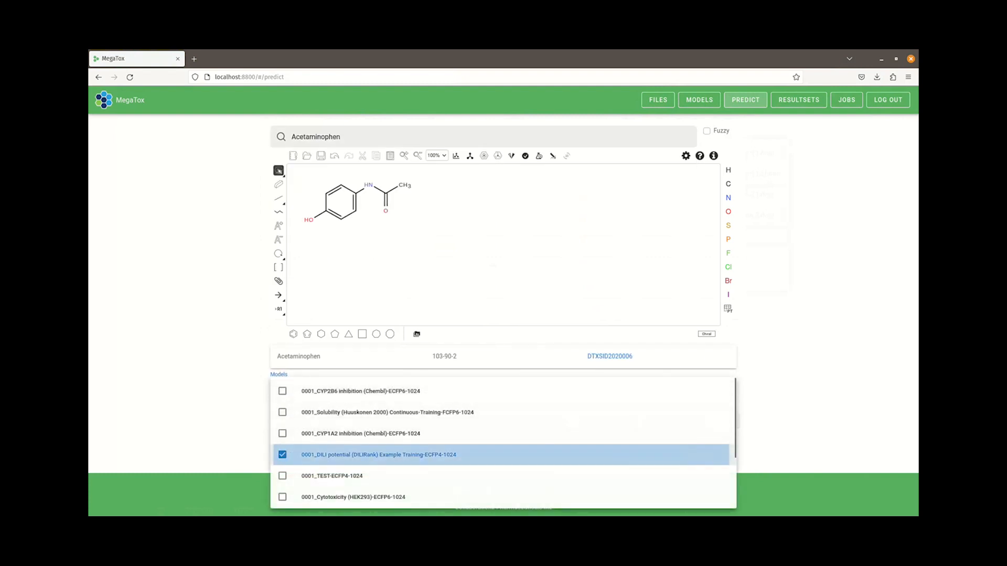
{"action": "left_click", "coordinate": [769, 426]}
{"action": "left_click", "coordinate": [717, 420]}
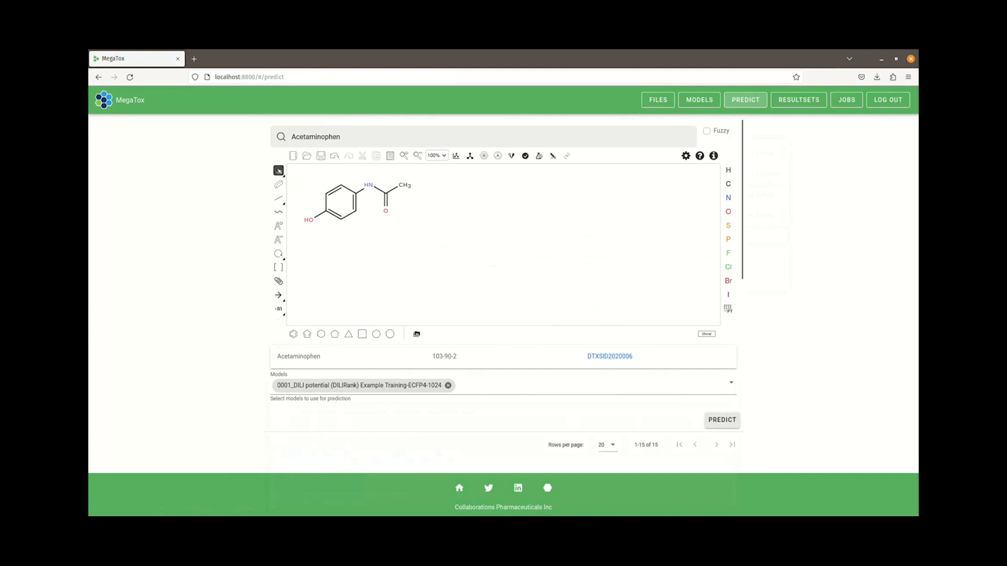
{"action": "scroll", "coordinate": [472, 357], "scroll_direction": "down", "scroll_amount": 10}
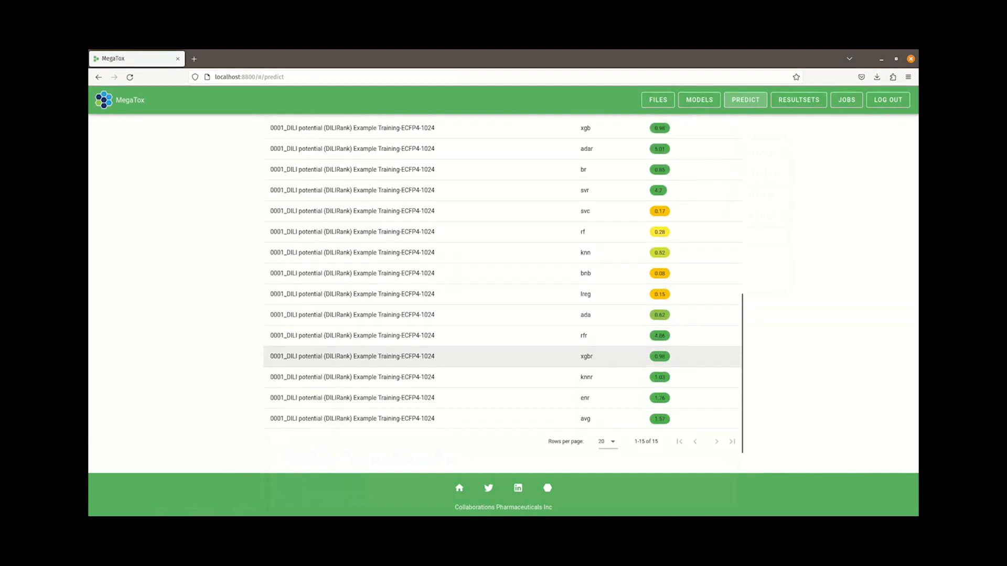